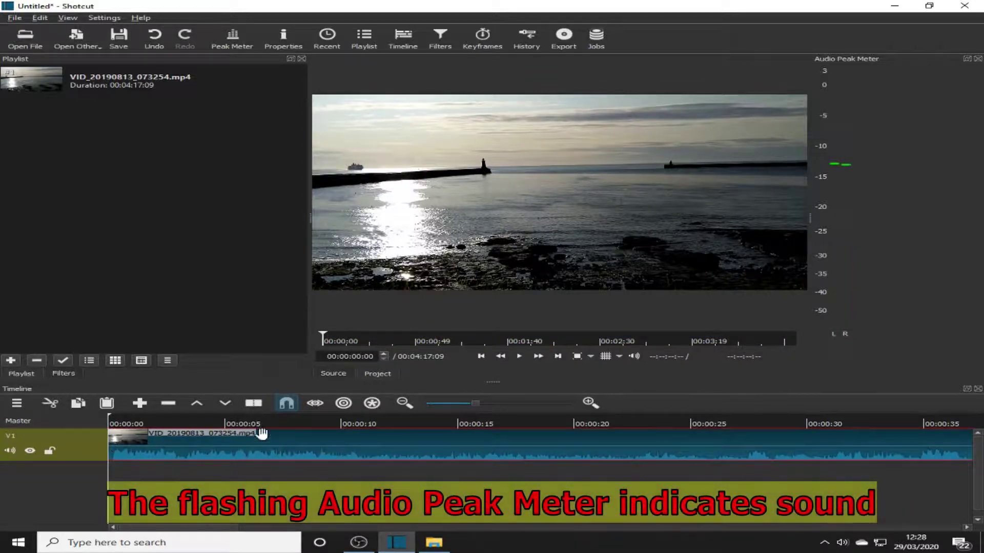
Mute track V1, play the clip briefly to check its sound, and return the playhead to the start.
left_click(519, 357)
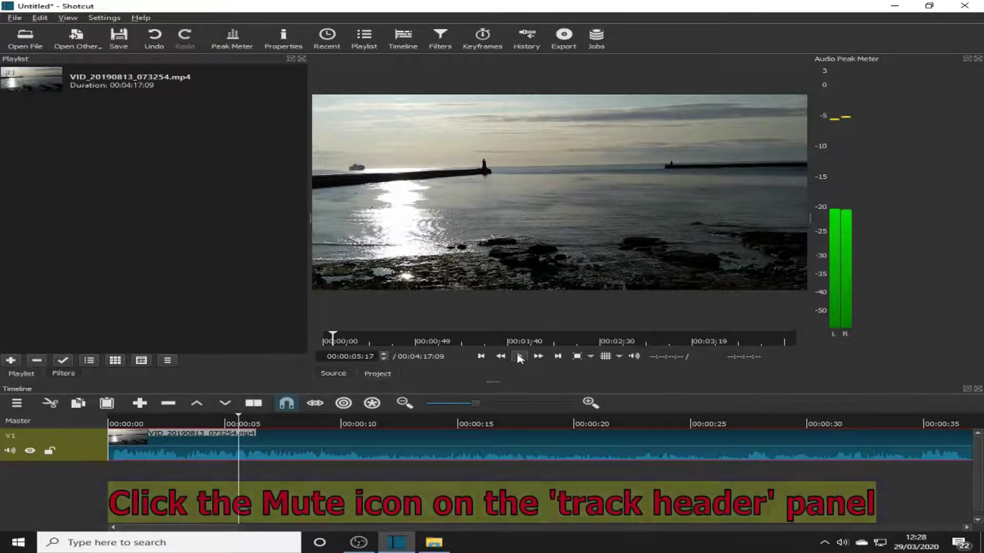
left_click(11, 451)
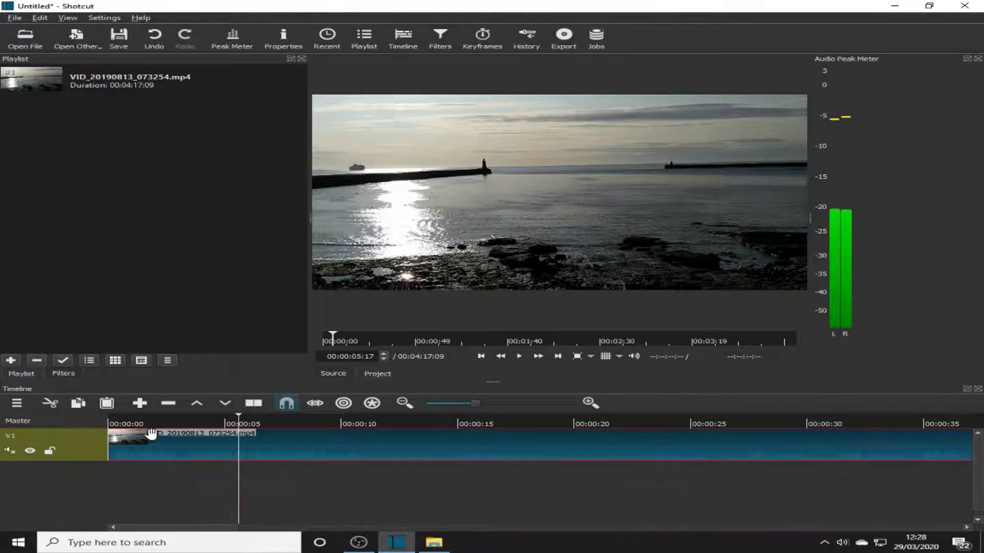
left_click(519, 358)
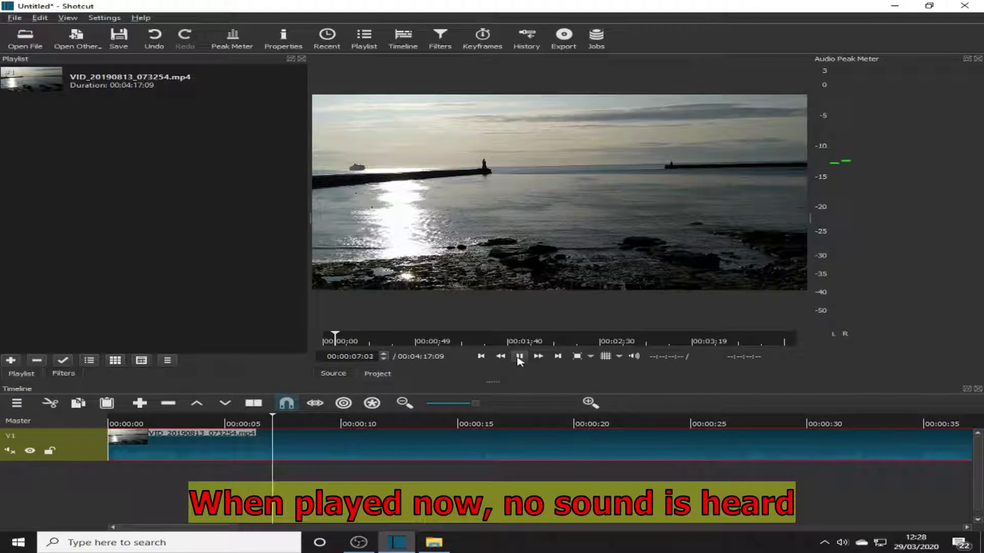
left_click(518, 359)
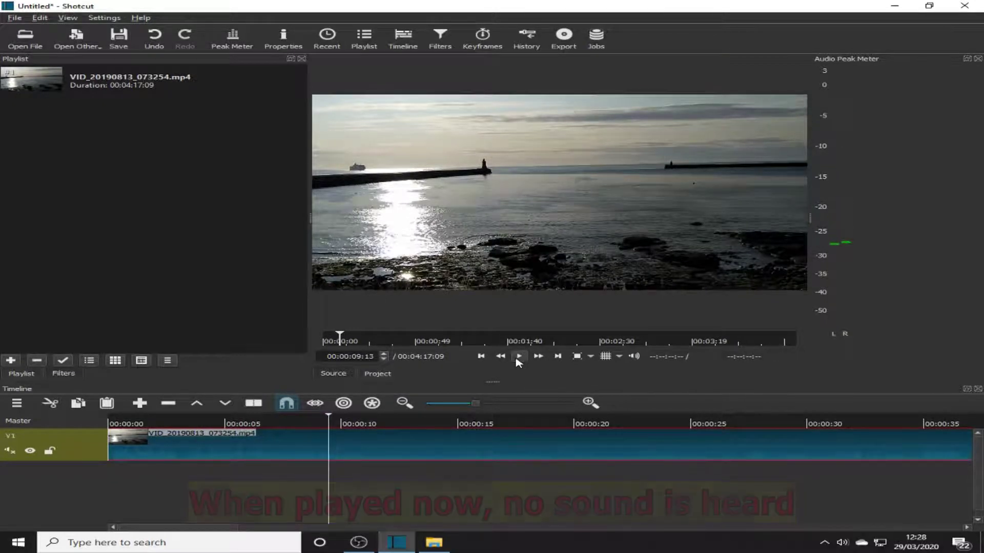
left_click(481, 357)
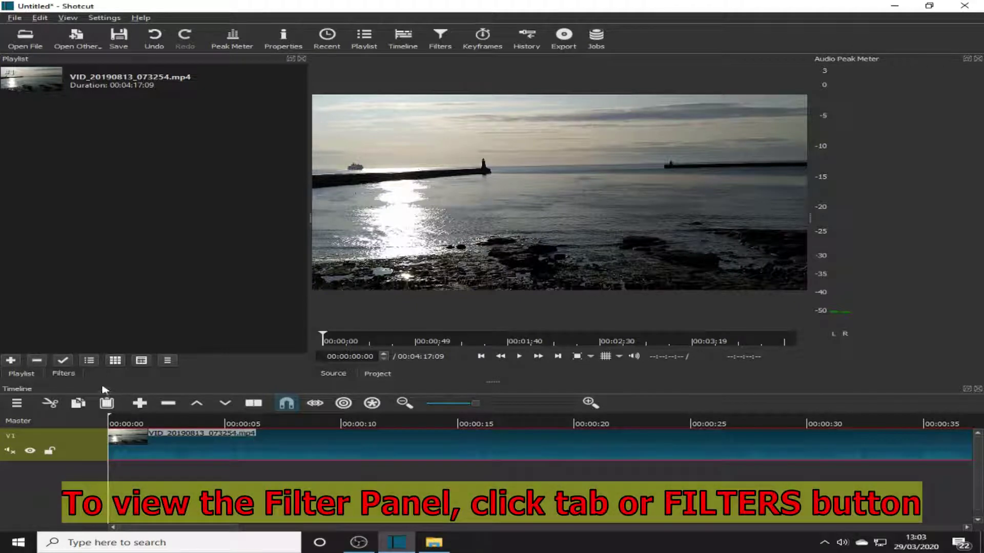
left_click(71, 378)
left_click(29, 378)
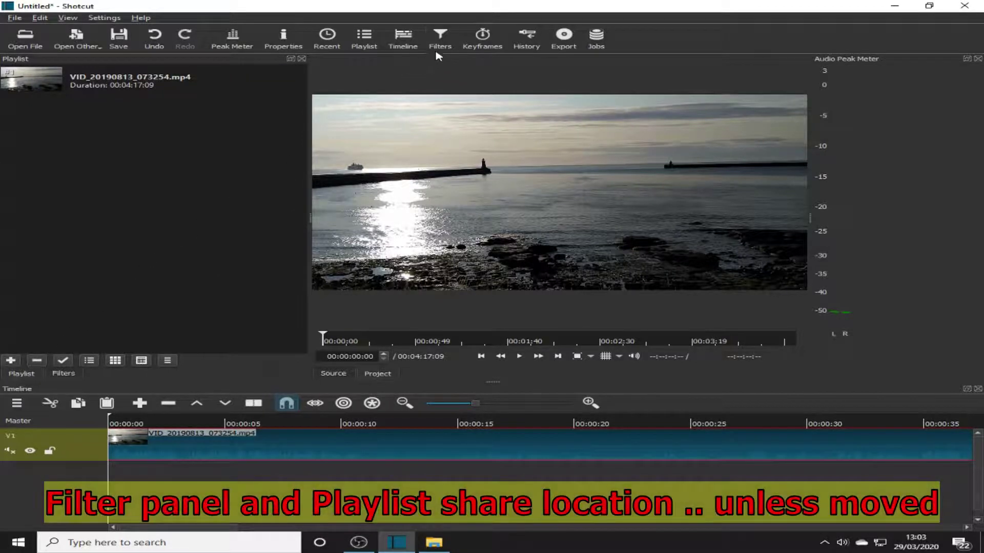
left_click(440, 38)
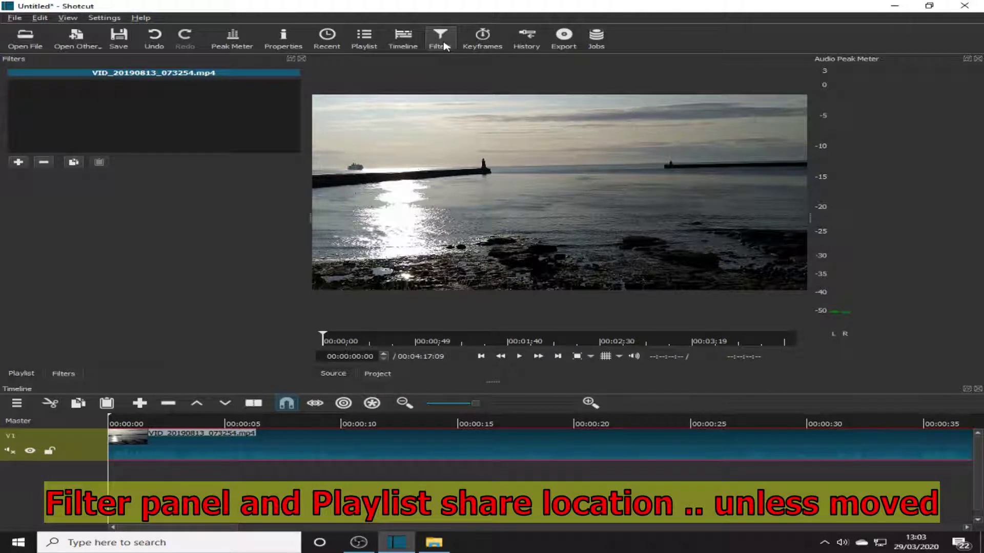
left_click(364, 39)
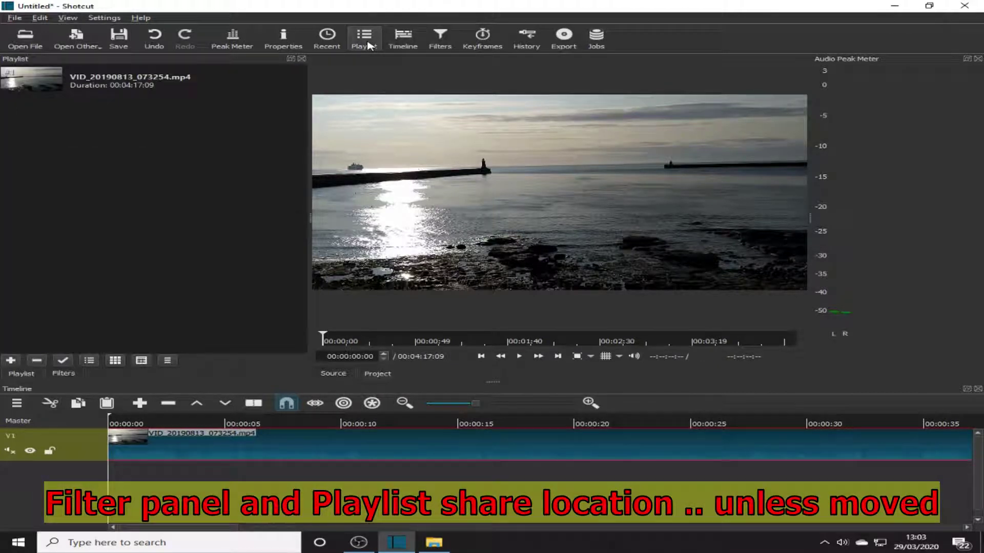
Add a Text: Simple video filter to the clip on track V1.
left_click(444, 45)
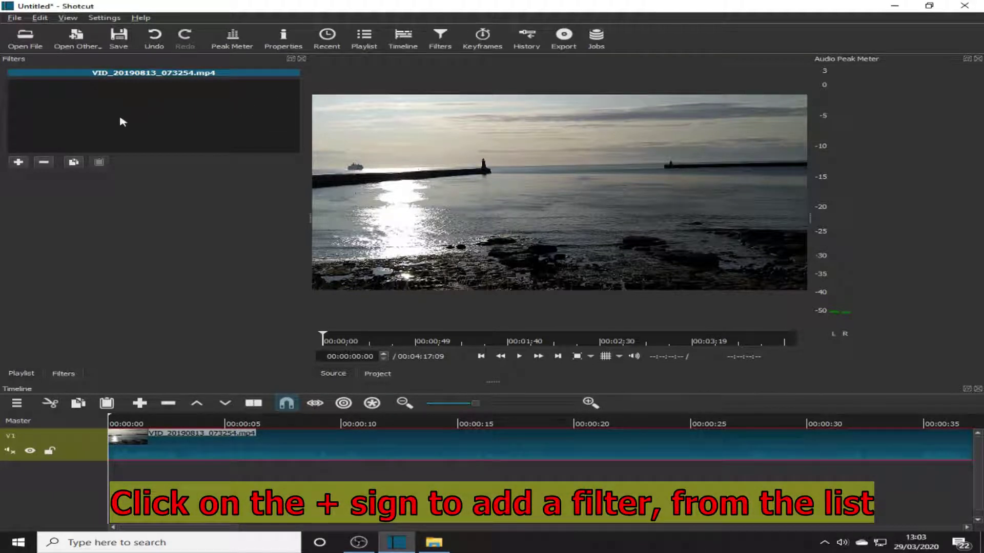
left_click(18, 162)
scroll(23, 164, "down", 3)
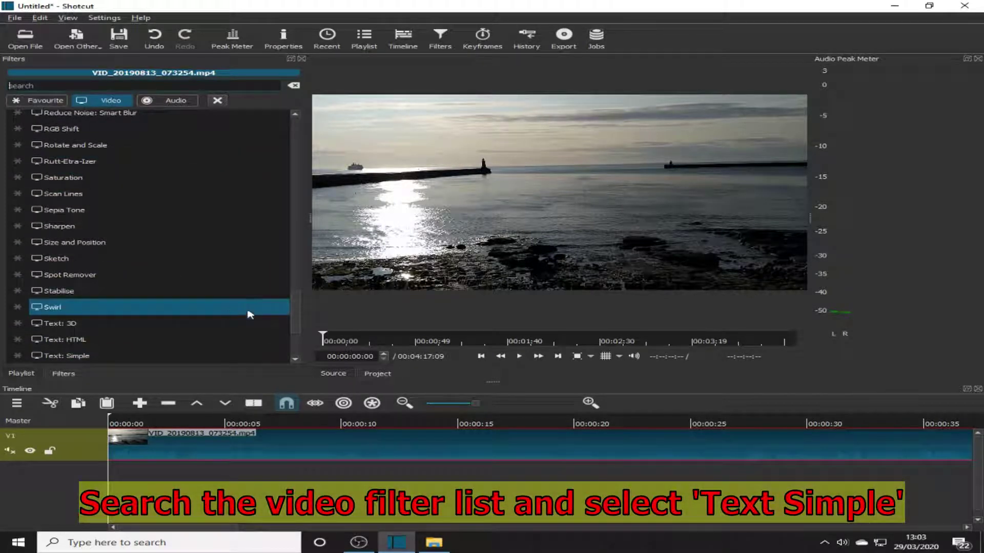
mouse_move(299, 309)
left_mouse_down()
mouse_move(301, 302)
mouse_move(302, 322)
left_mouse_up()
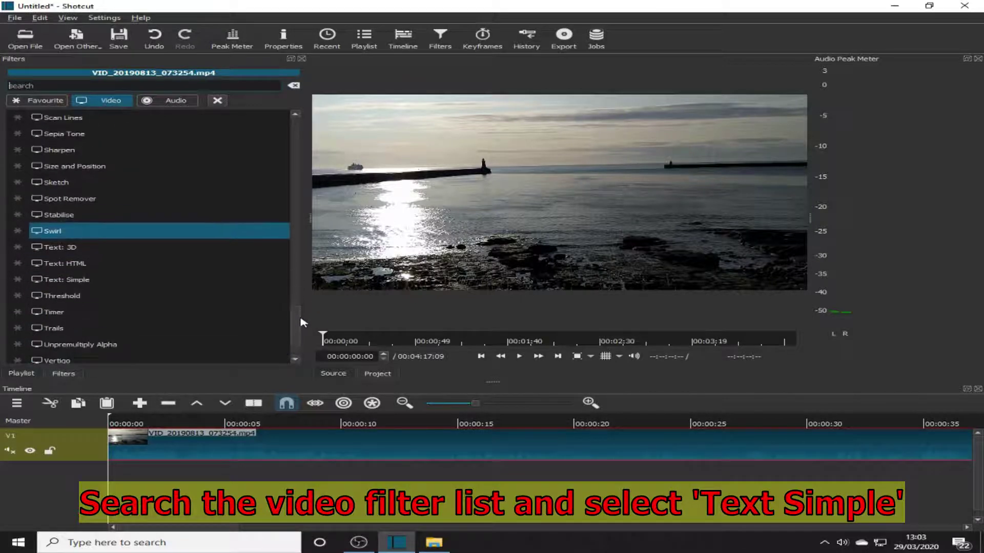
left_click(82, 280)
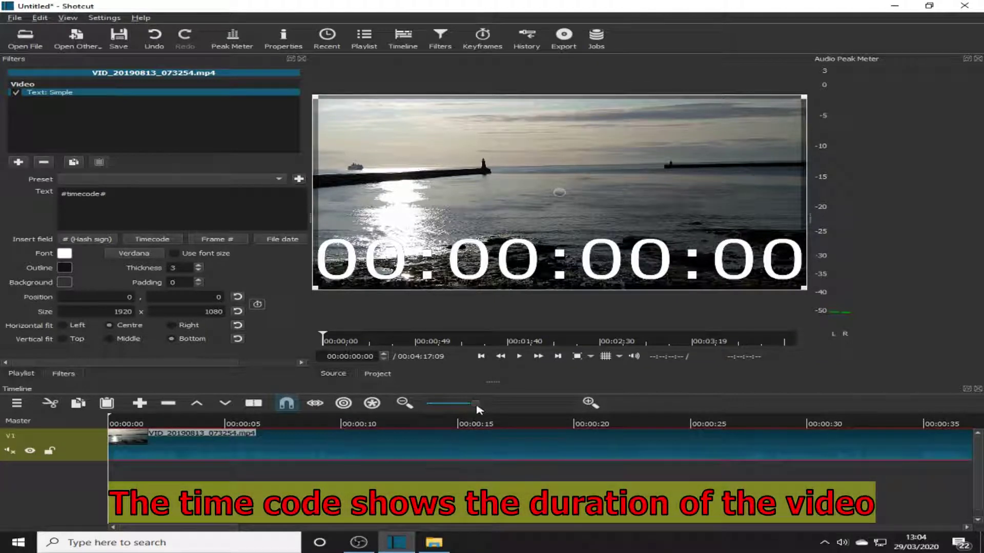
Play the clip briefly to preview the timecode overlay and return the playhead to the start.
left_click(520, 356)
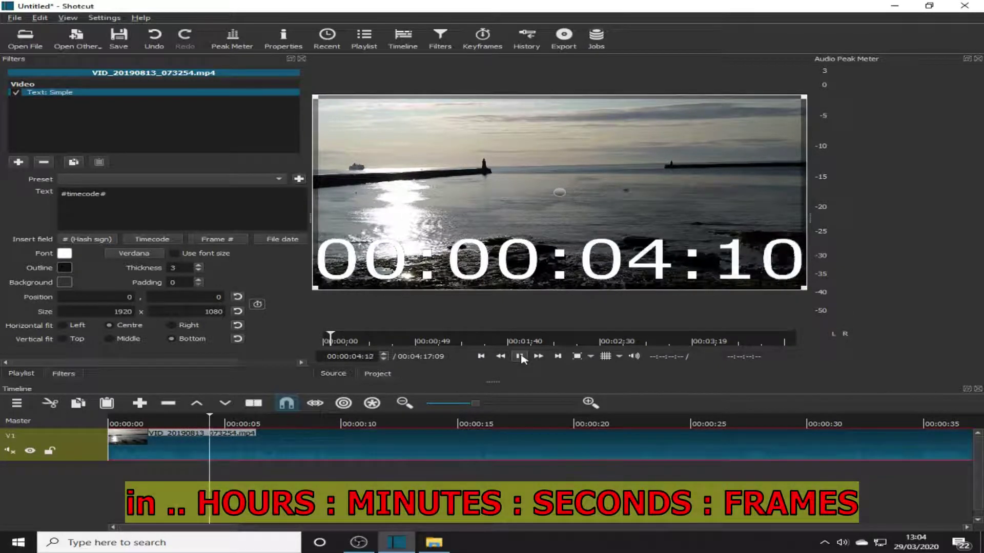
left_click(516, 359)
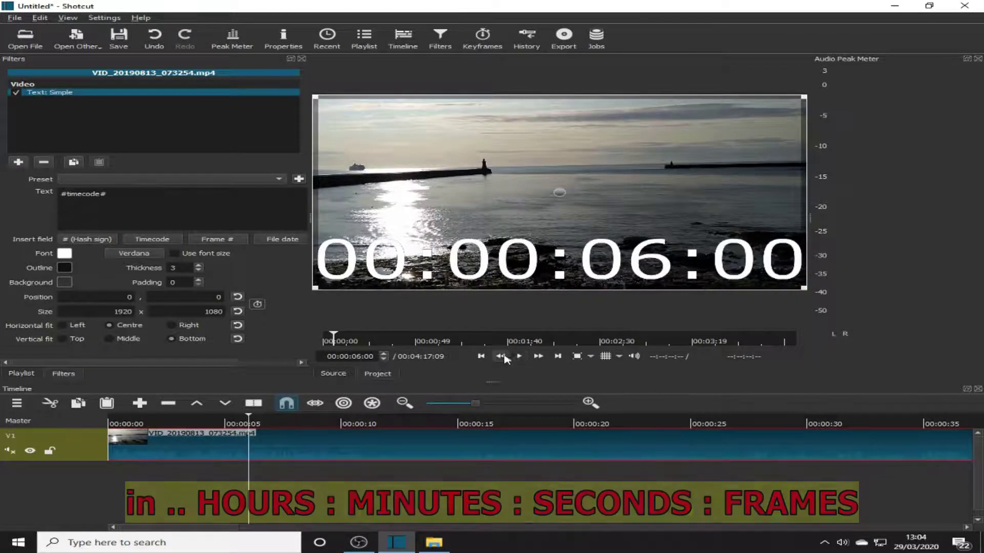
left_click(481, 356)
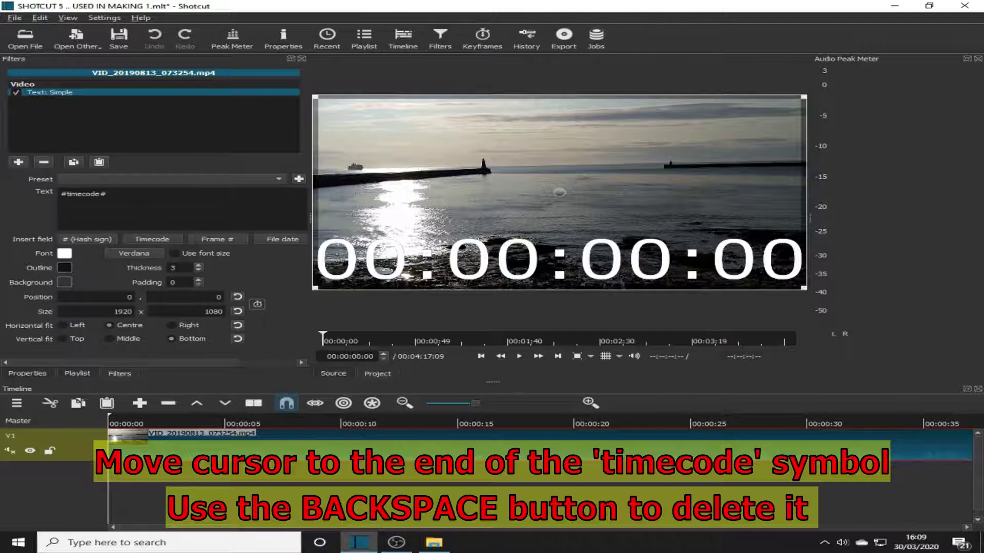
Replace the #timecode# field in the Text: Simple filter with "Type in new text".
left_click(137, 193)
key("BackSpace")
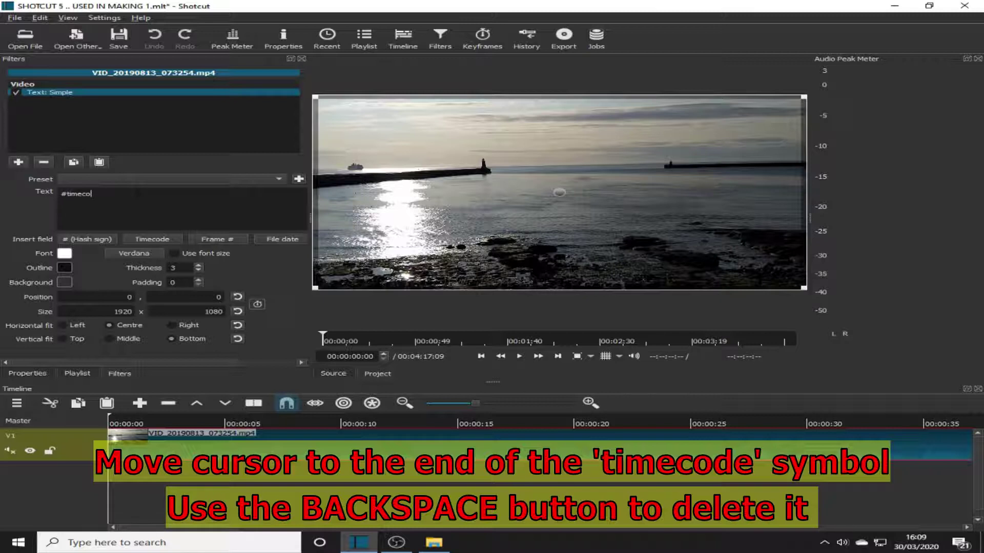
key("BackSpace")
key("BackSpace")
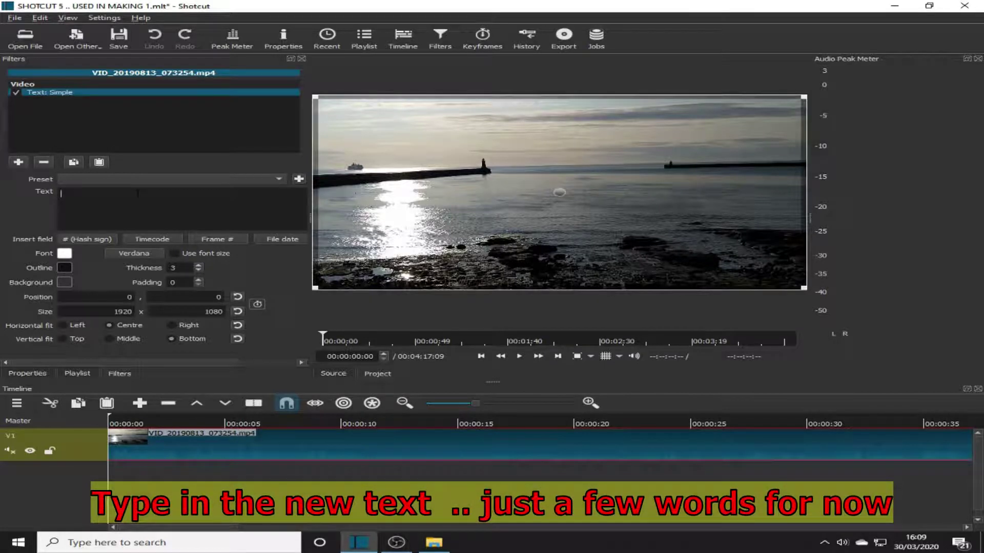
type("Type")
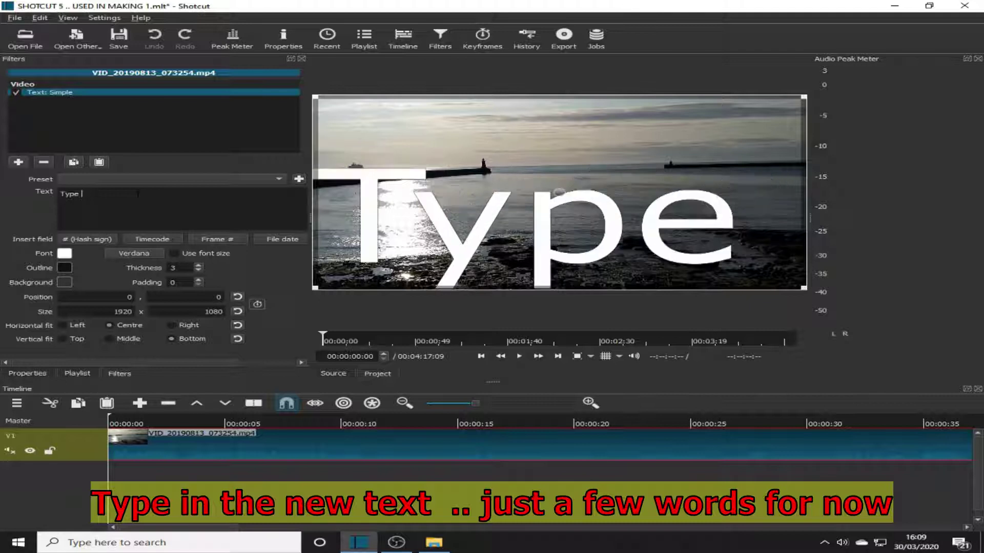
type(" in")
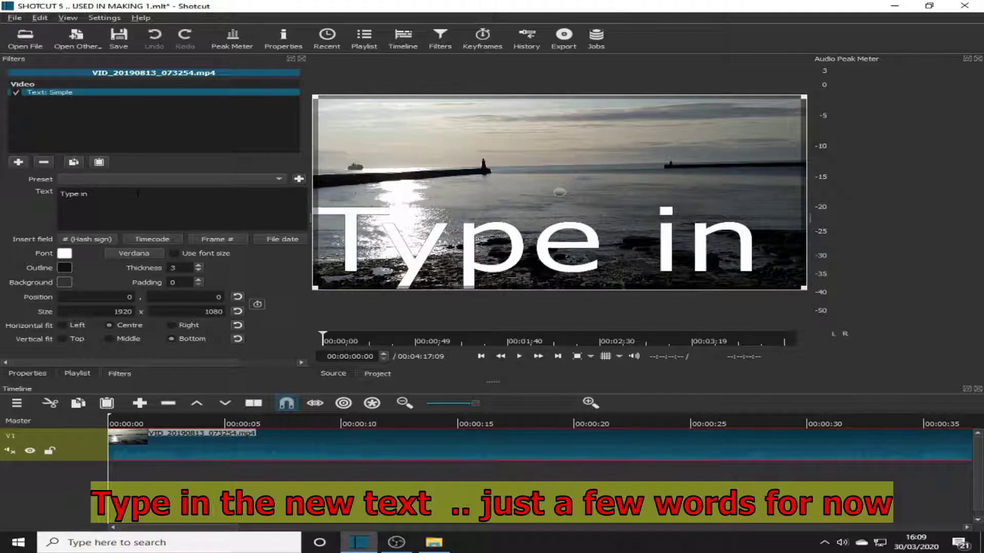
type(" new te")
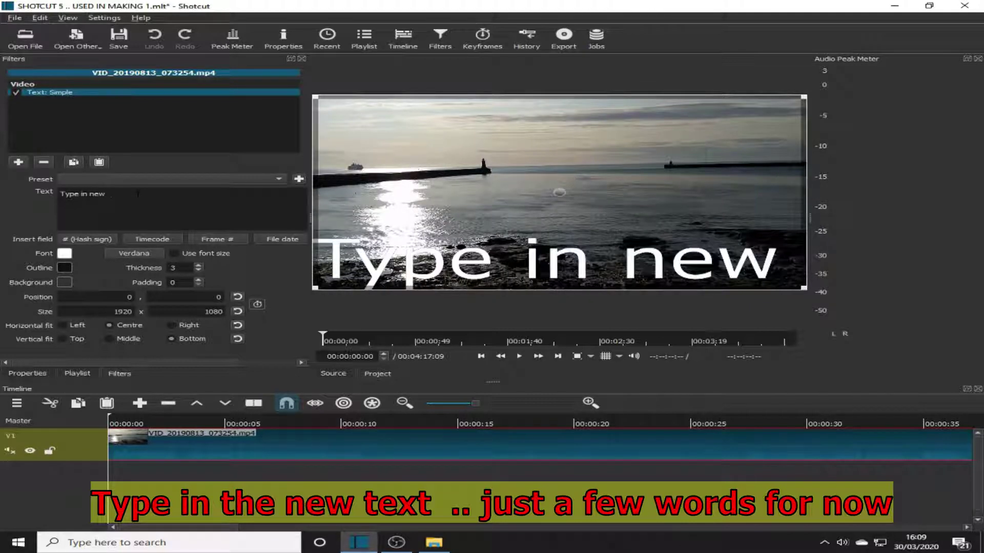
type("xt")
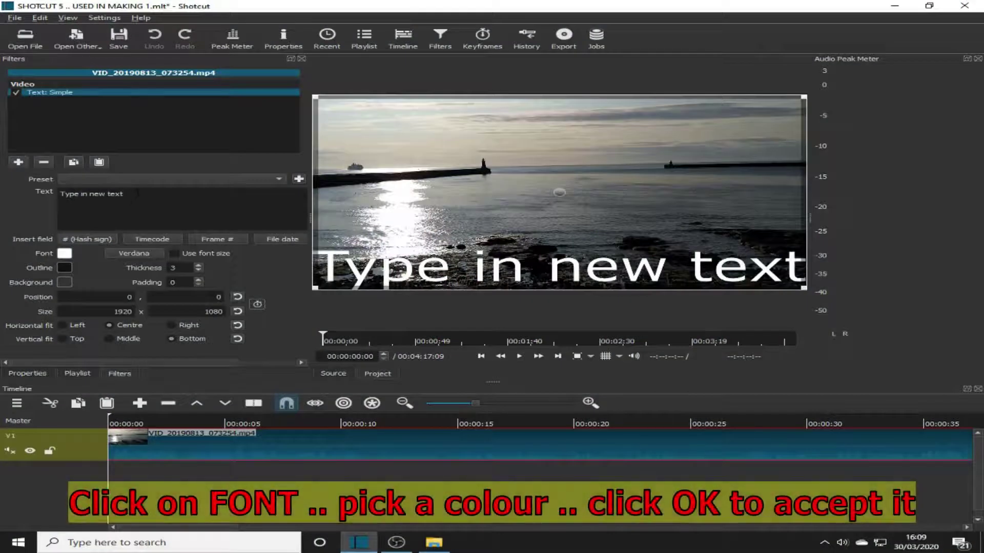
Set the overlay text's font colour to red (#ff0000).
left_click(64, 254)
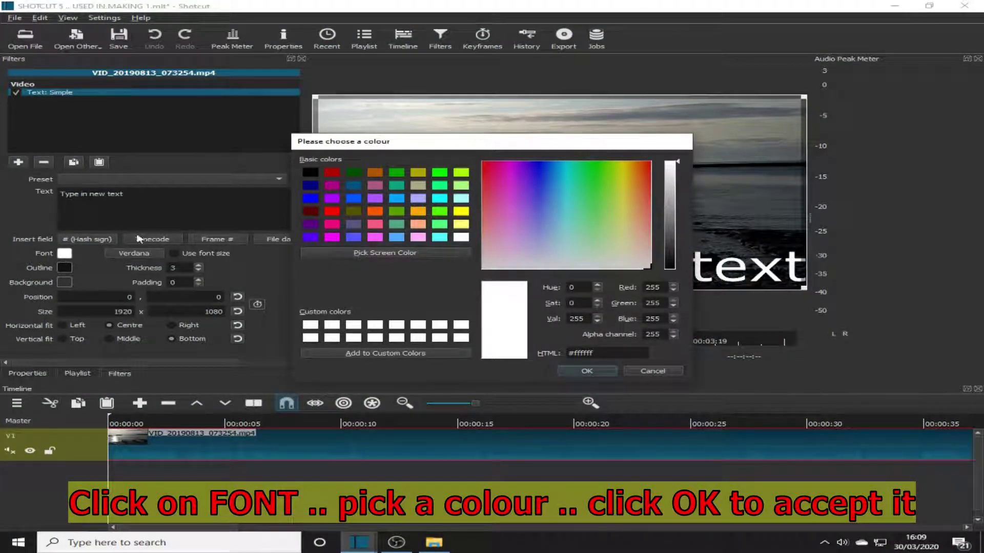
left_click(332, 212)
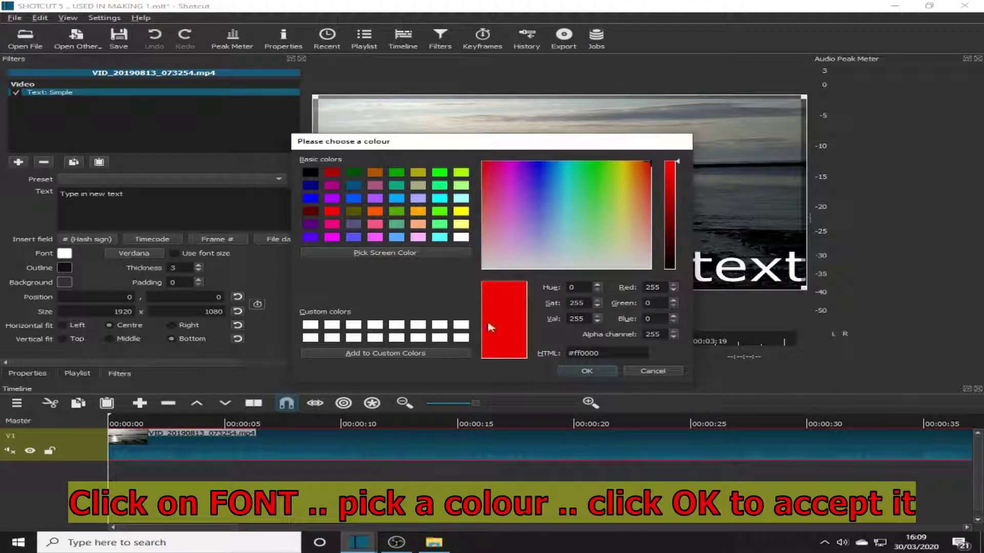
left_click(584, 371)
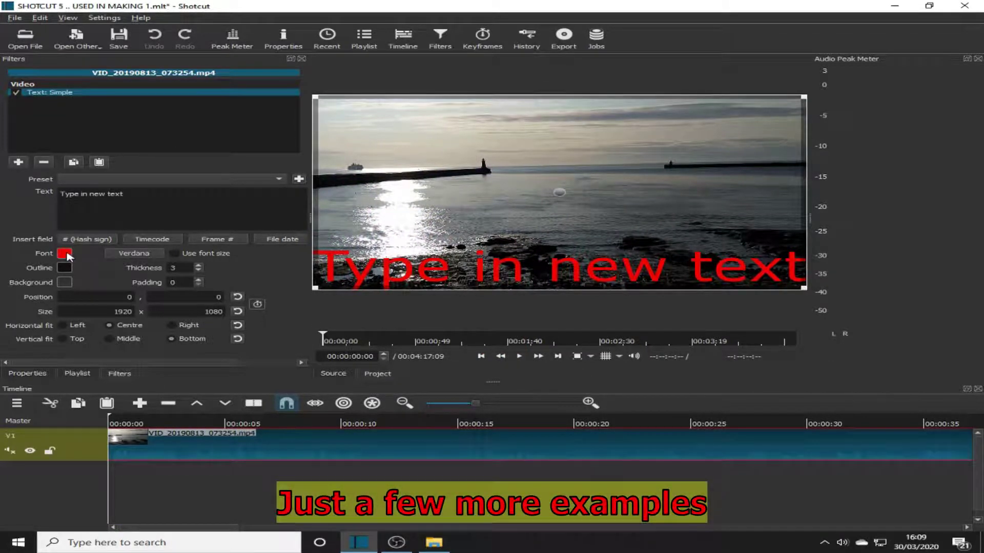
Change the overlay text's font colour to yellow (#ffff00).
left_click(65, 254)
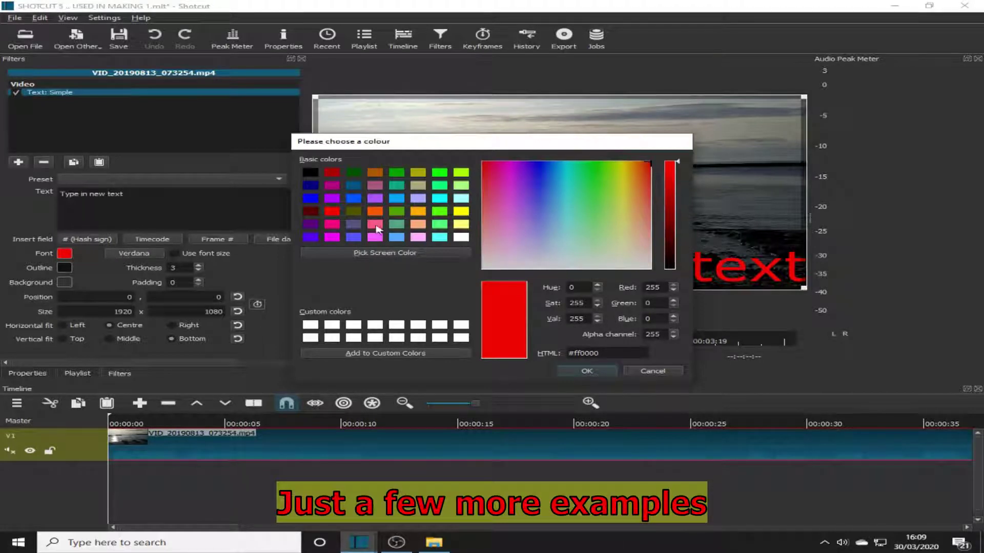
left_click(461, 212)
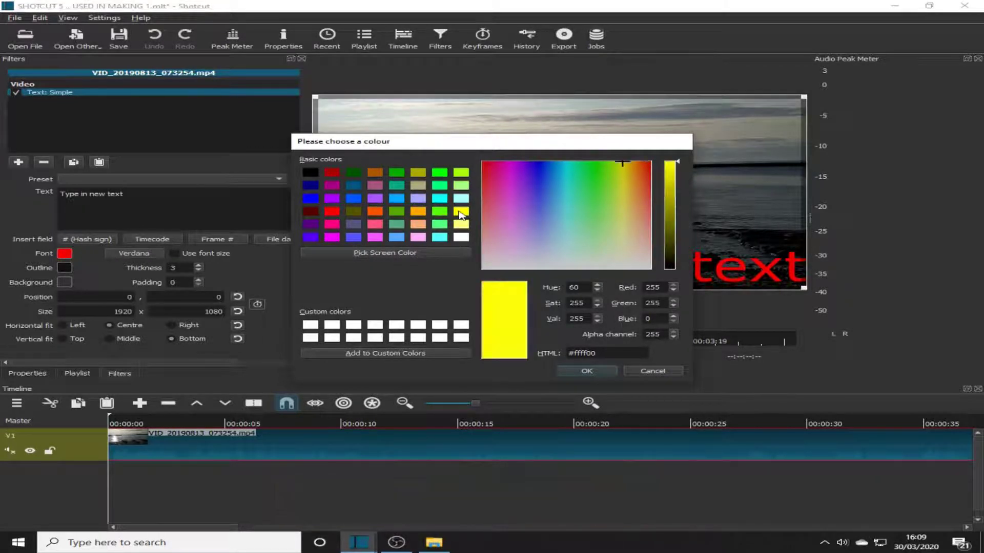
left_click(587, 371)
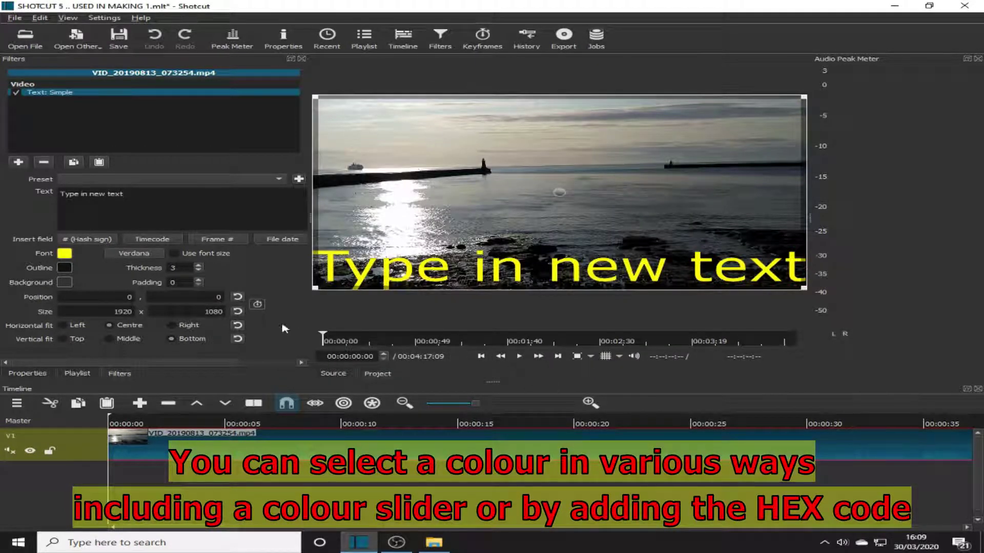
Set the overlay text's font colour back to white (#ffffff).
left_click(64, 253)
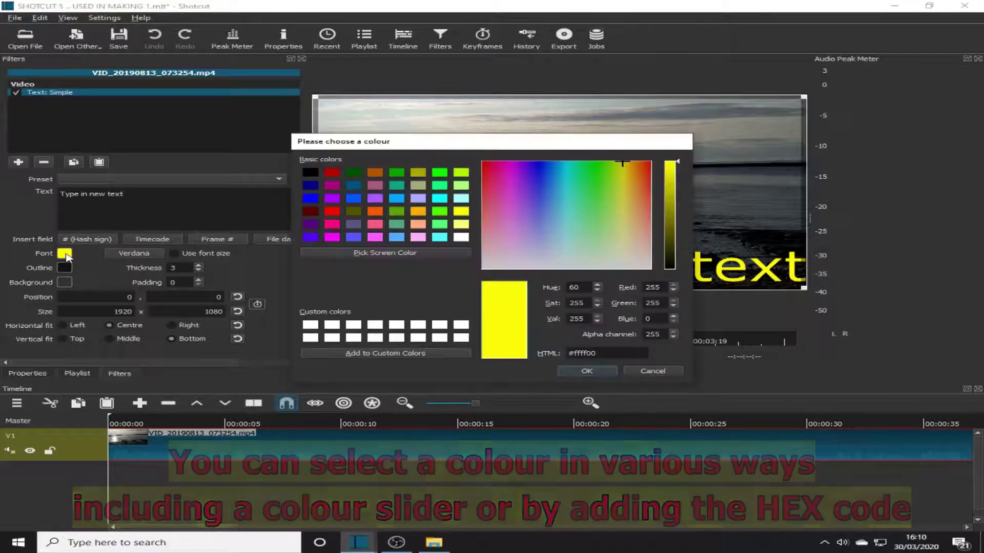
left_click(460, 237)
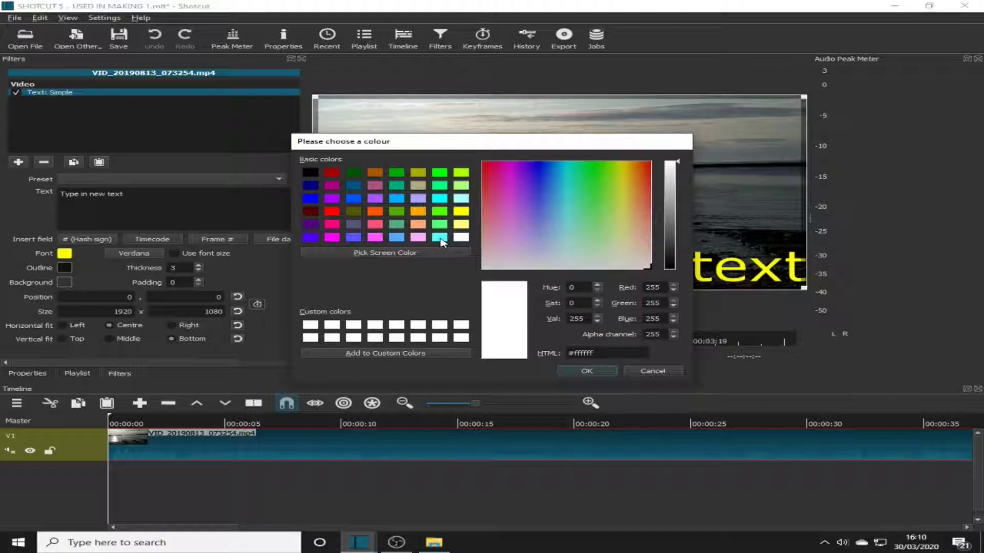
left_click(587, 372)
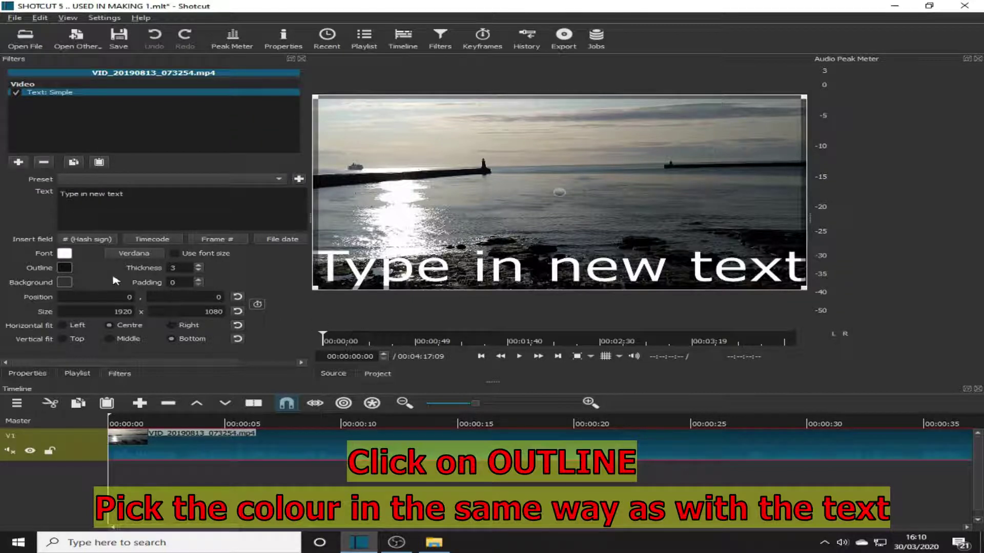
Set the overlay text's outline colour to red (#ff0000).
left_click(68, 267)
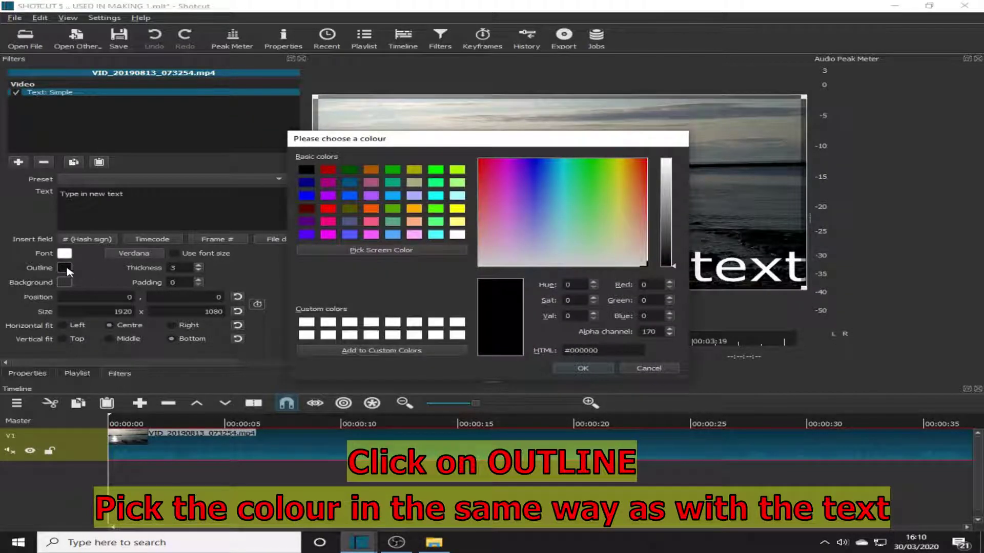
left_click(327, 210)
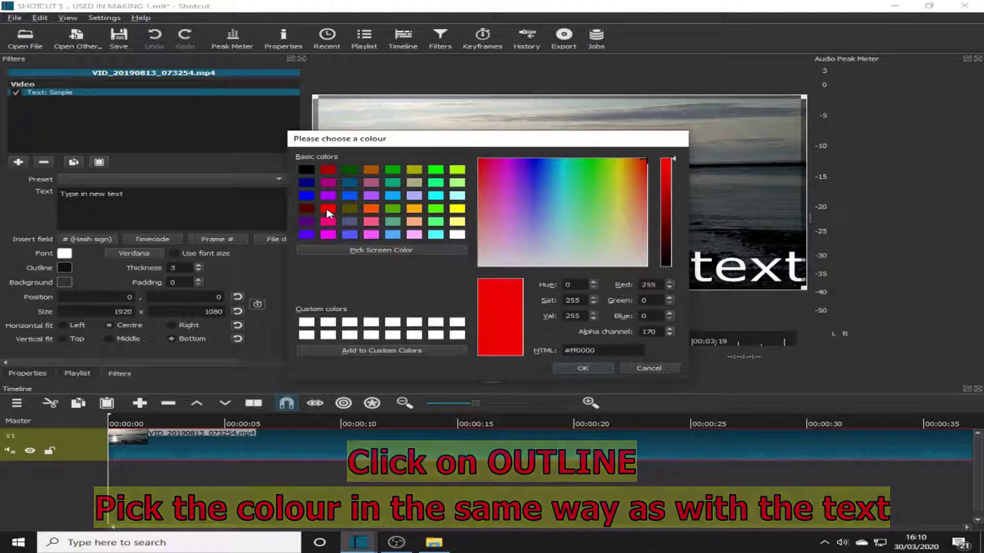
left_click(579, 370)
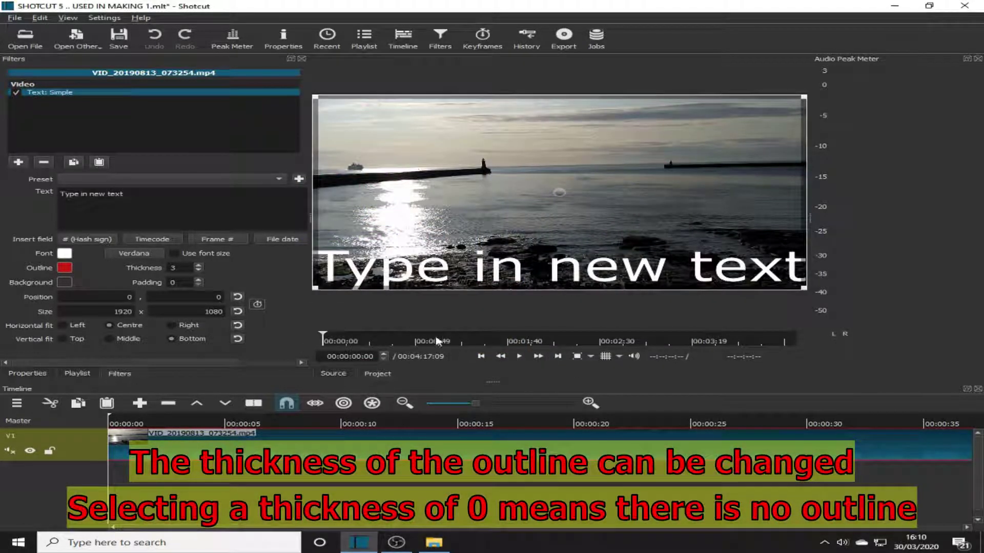
Raise the overlay text's outline thickness to 30.
left_click(199, 266)
left_click(199, 266)
left_click(199, 266)
left_click(199, 266)
left_click(199, 266)
left_click(200, 266)
left_click(199, 266)
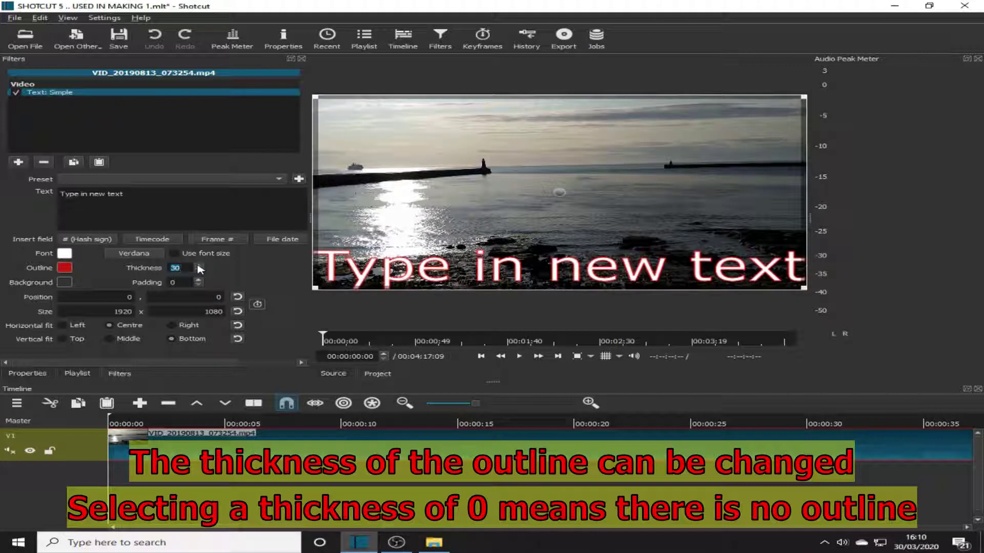
Reduce the overlay text's outline thickness to 12.
left_click(199, 271)
left_click(199, 271)
left_click(199, 271)
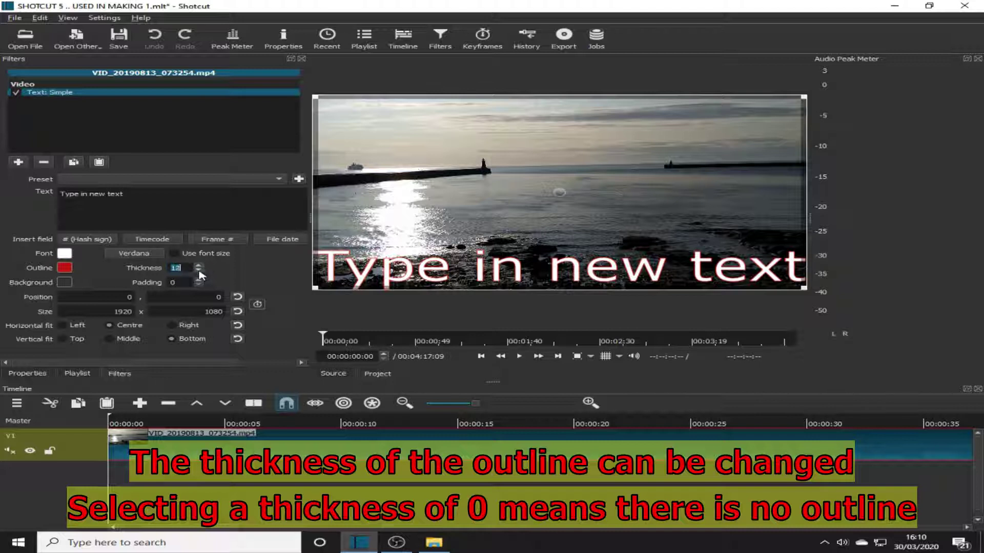
Reduce the overlay text's outline thickness to 0.
left_click(199, 271)
left_click(198, 271)
left_click(199, 271)
left_click(199, 271)
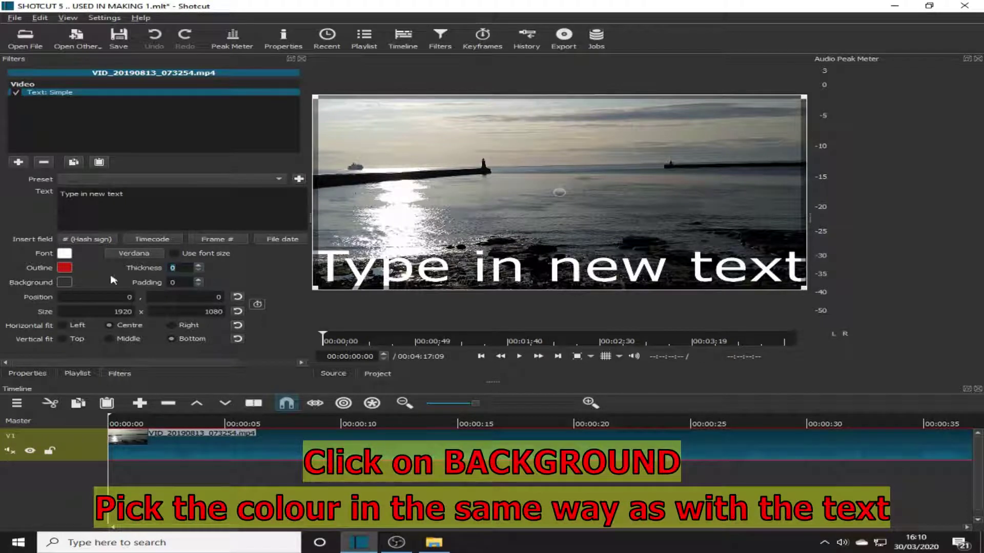
Set the overlay text's background colour to blue (#0055ff).
left_click(64, 282)
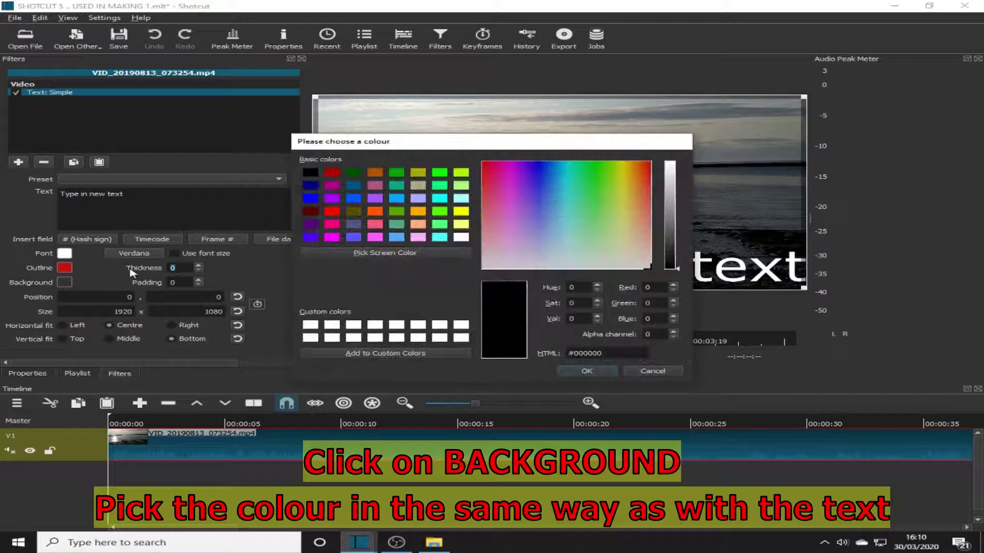
left_click(356, 202)
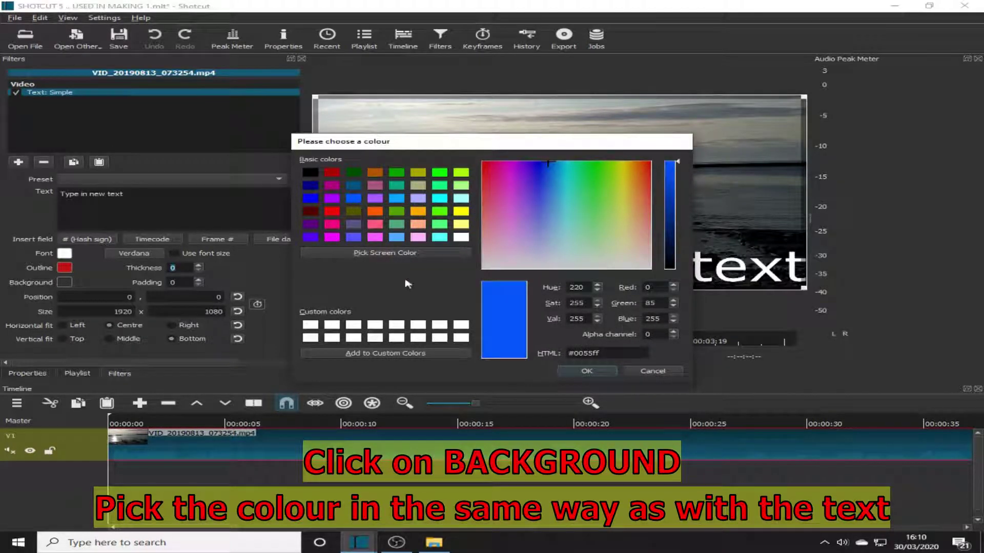
left_click(585, 371)
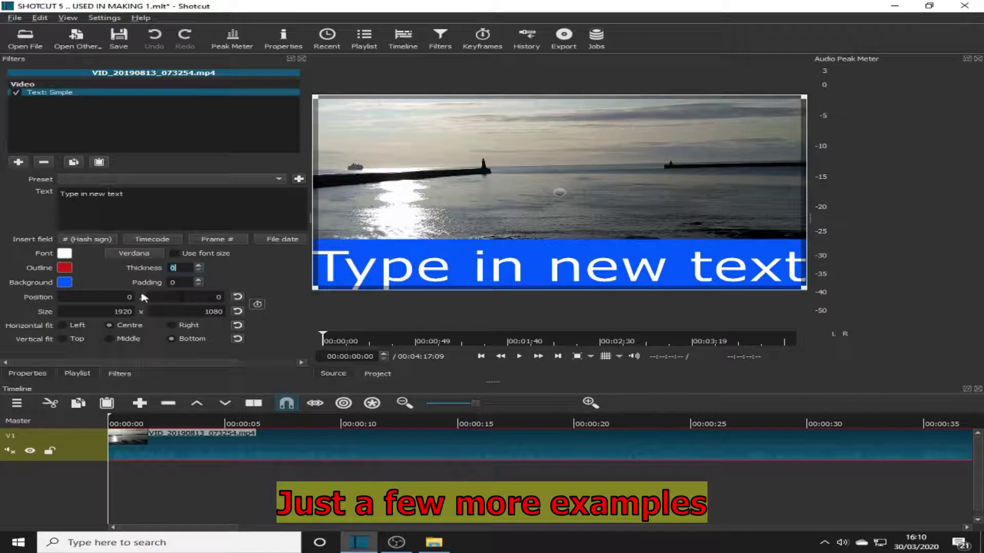
Change the text's background colour to bright green (#00ff00) and set its alpha channel to 100.
left_click(65, 282)
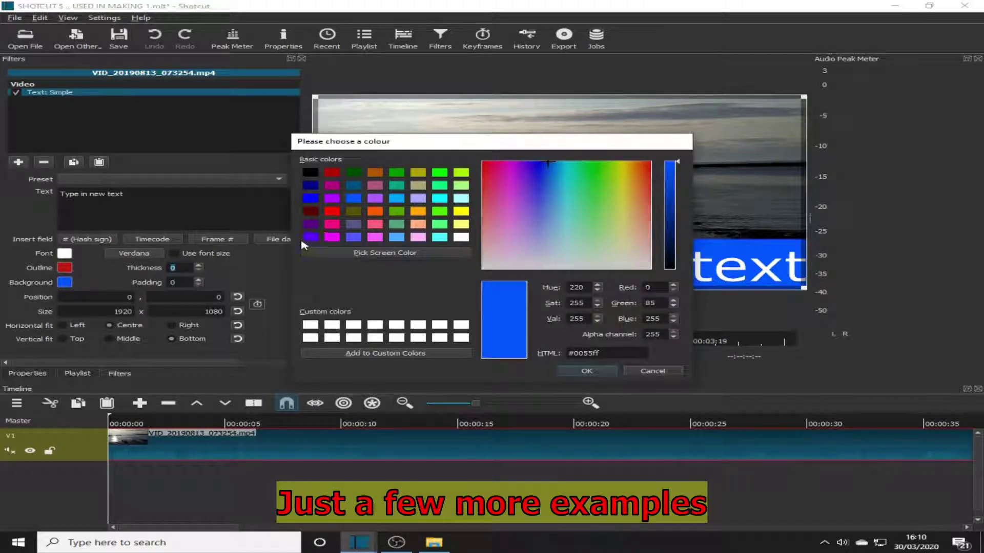
left_click(439, 172)
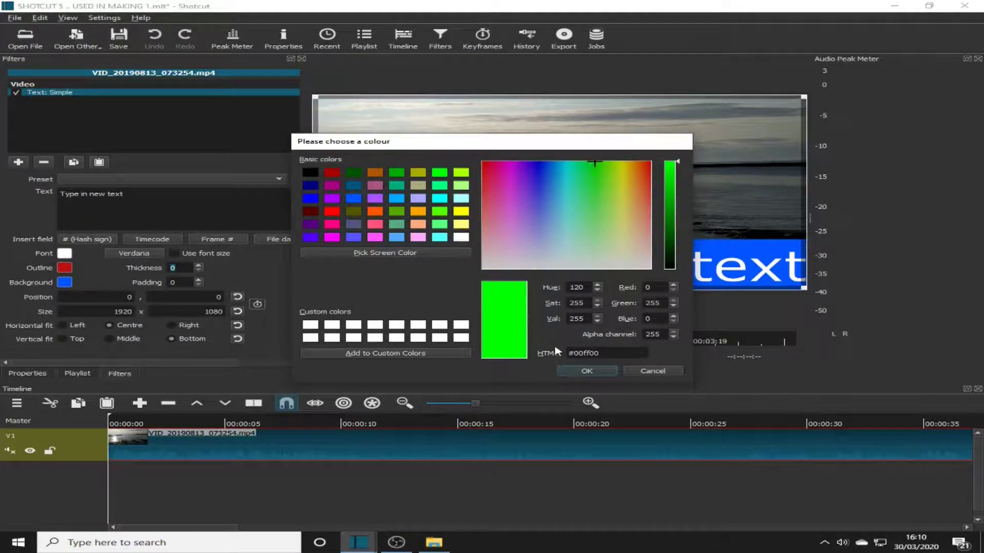
left_click(587, 371)
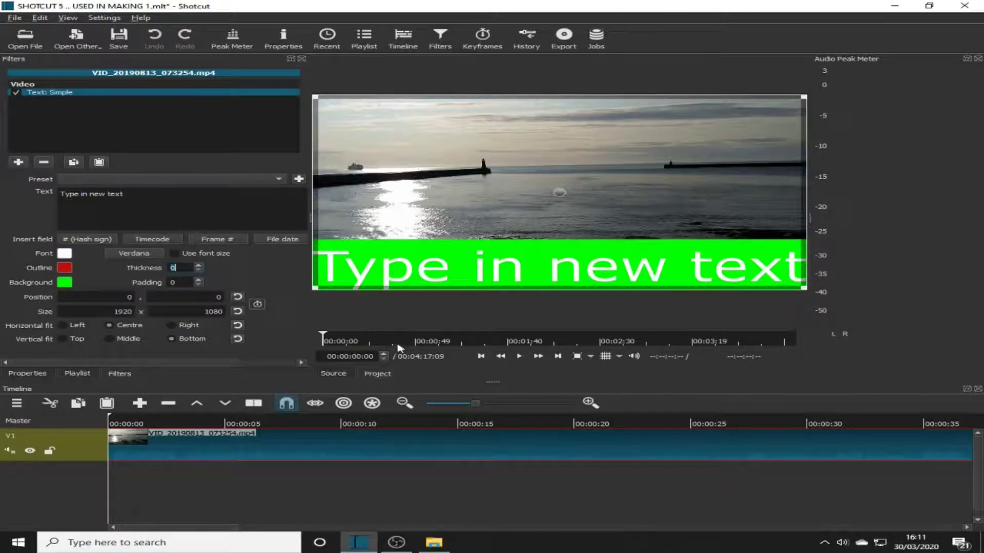
left_click(71, 282)
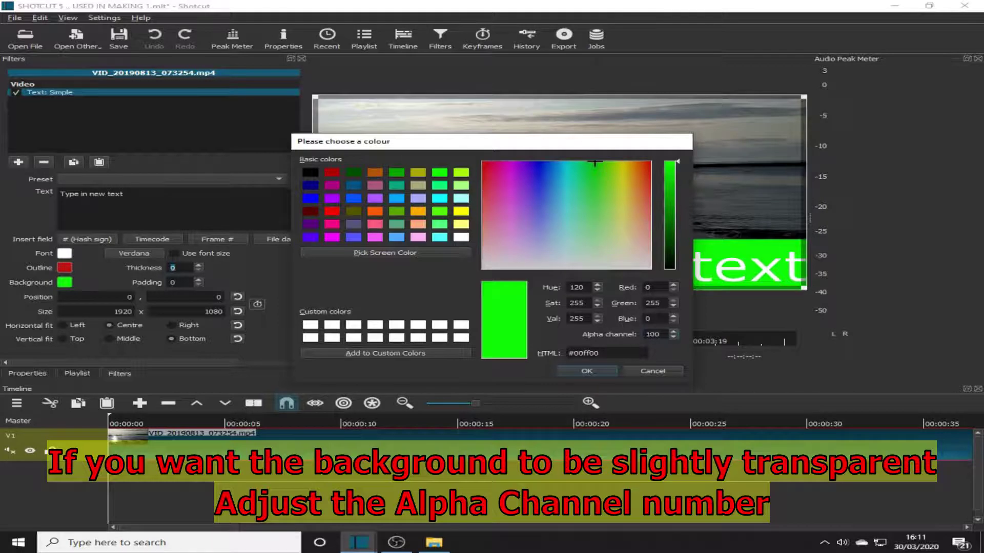
left_click(587, 371)
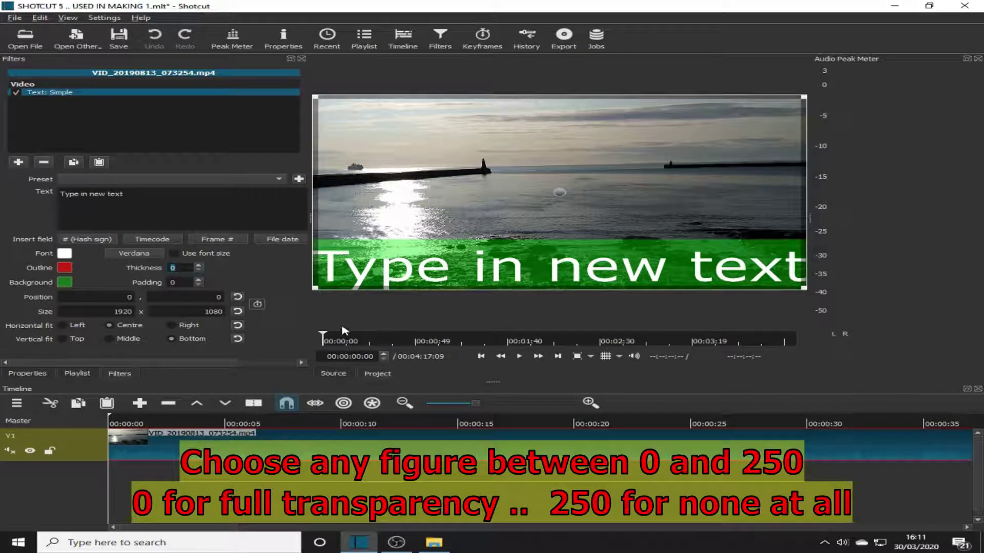
Set the alpha channel of the text's green background to 250.
left_click(66, 283)
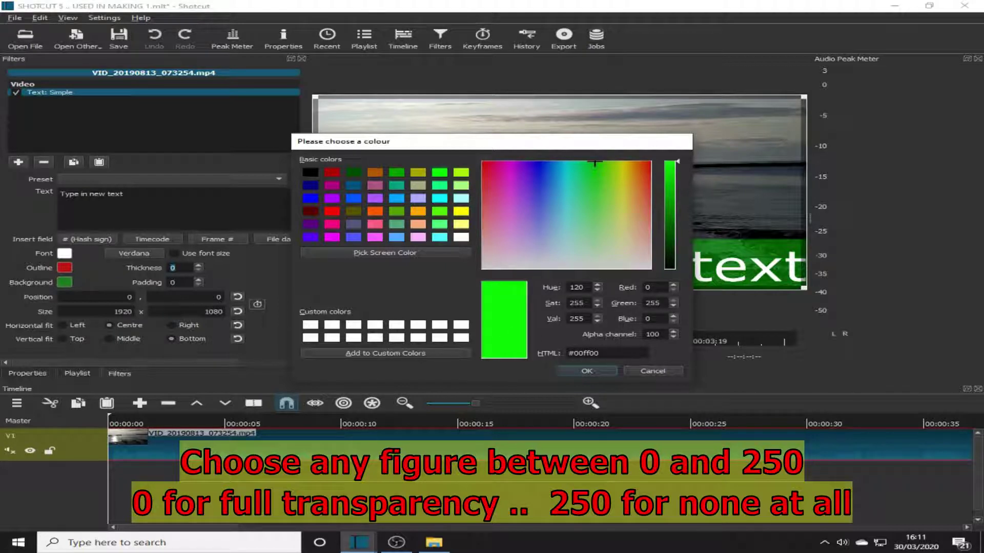
left_click(662, 334)
type("250")
left_click(587, 371)
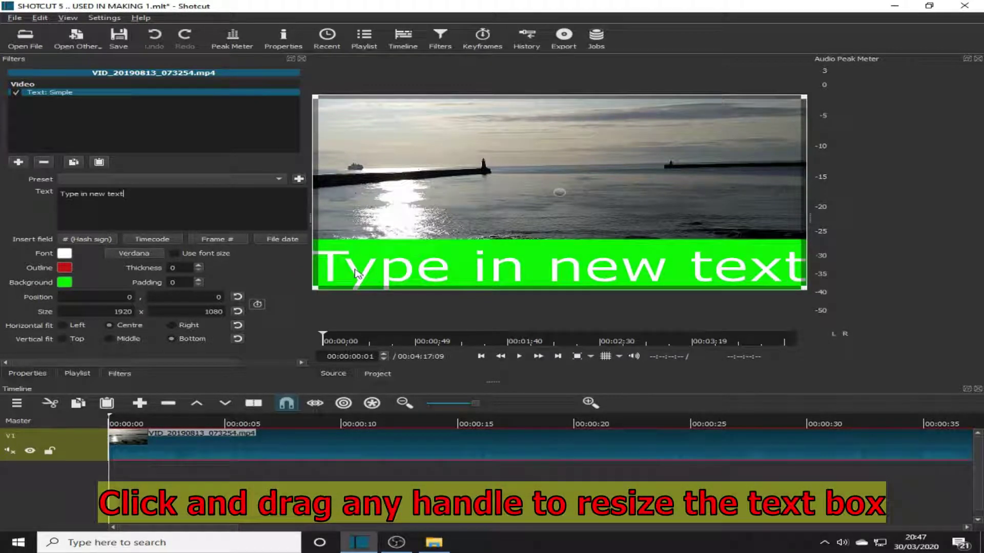
Resize the text box to about 1765 x 460 and move it up to about position 72, 283.
left_click_drag(315, 97, 359, 212)
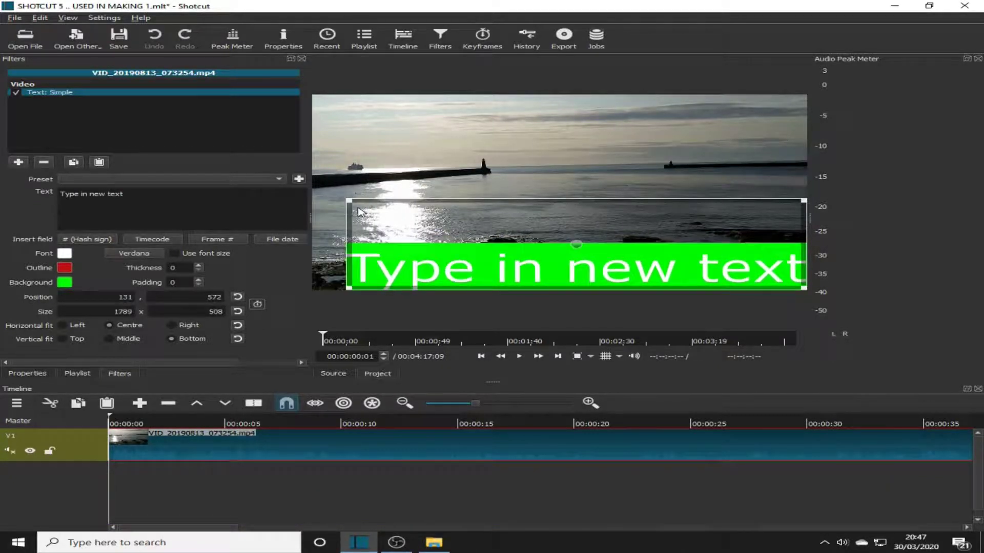
left_click_drag(797, 206, 728, 179)
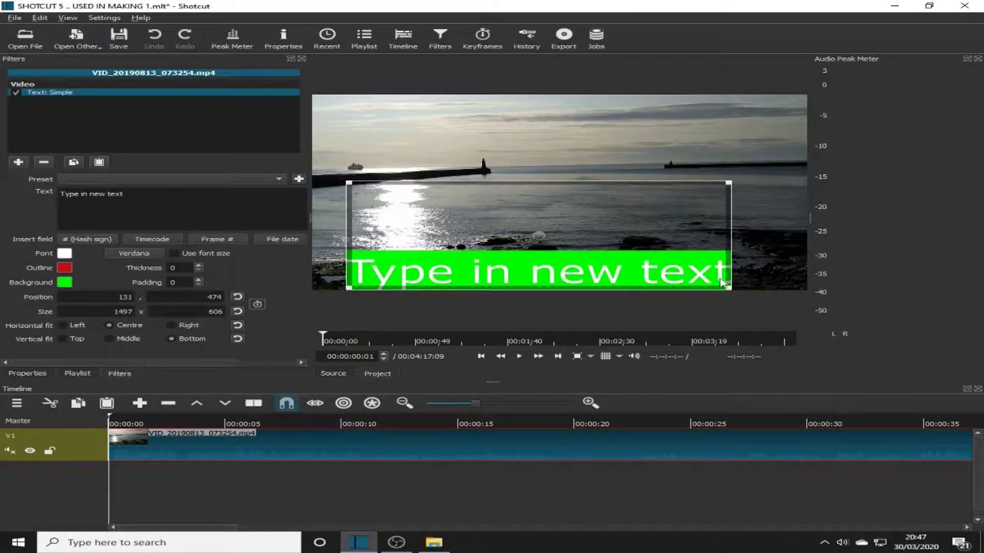
left_click_drag(728, 290, 783, 245)
left_click_drag(350, 247, 343, 266)
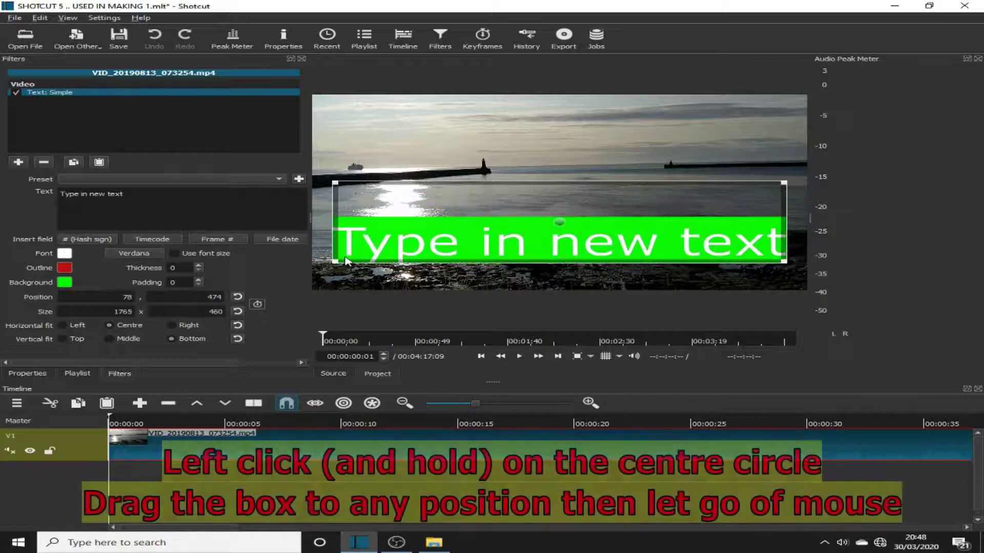
left_click_drag(558, 222, 561, 184)
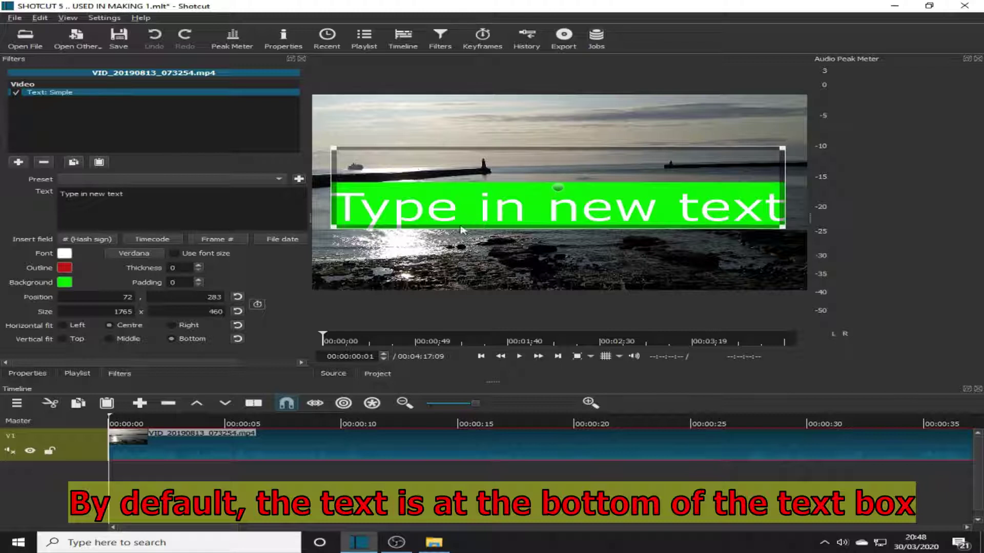
Try the Middle and Top vertical fits for the overlay text and return it to Bottom.
left_click(110, 339)
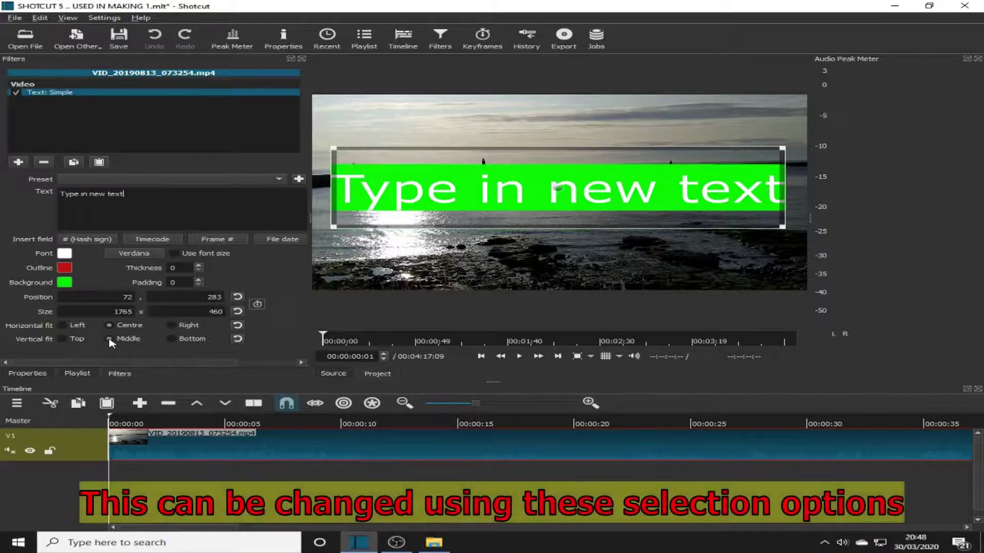
left_click(63, 339)
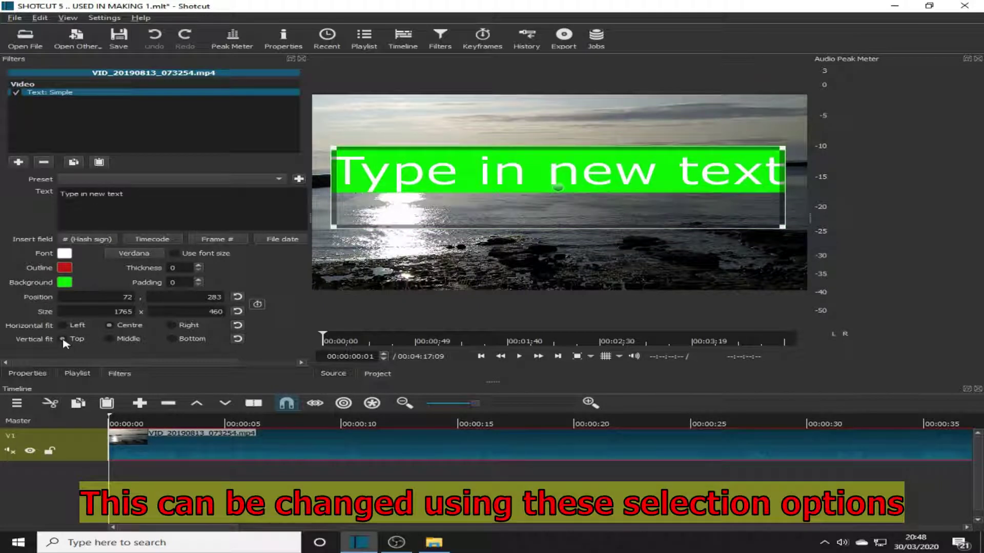
left_click(110, 339)
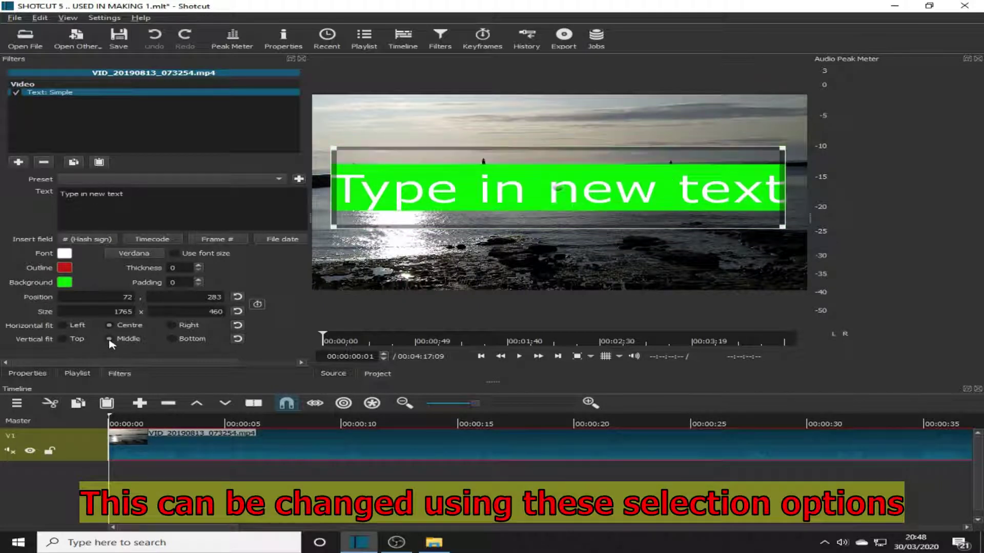
left_click(171, 340)
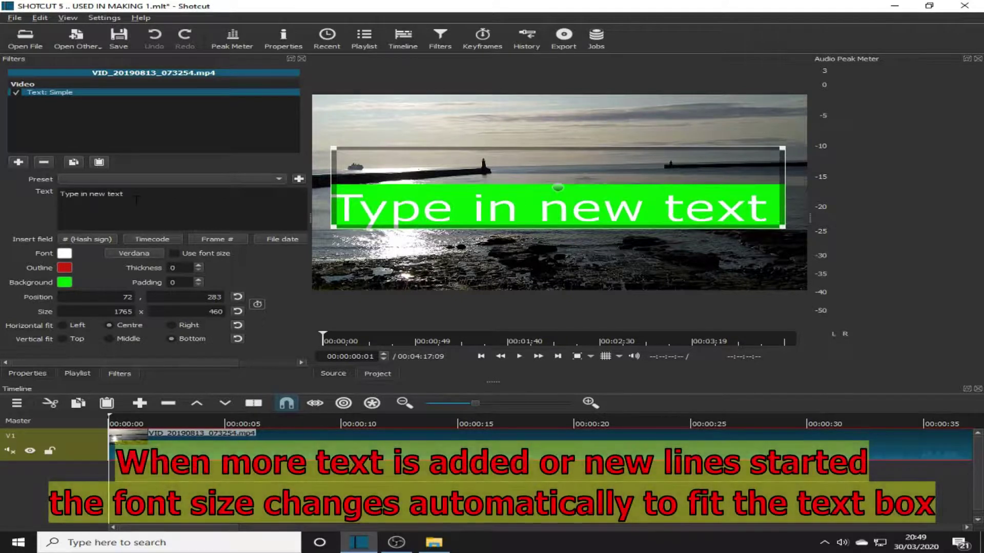
Extend the overlay text with "and more text" and add lines "this is line 2", "and 3", "and 4" and "the text is getting smaller".
type("and mo")
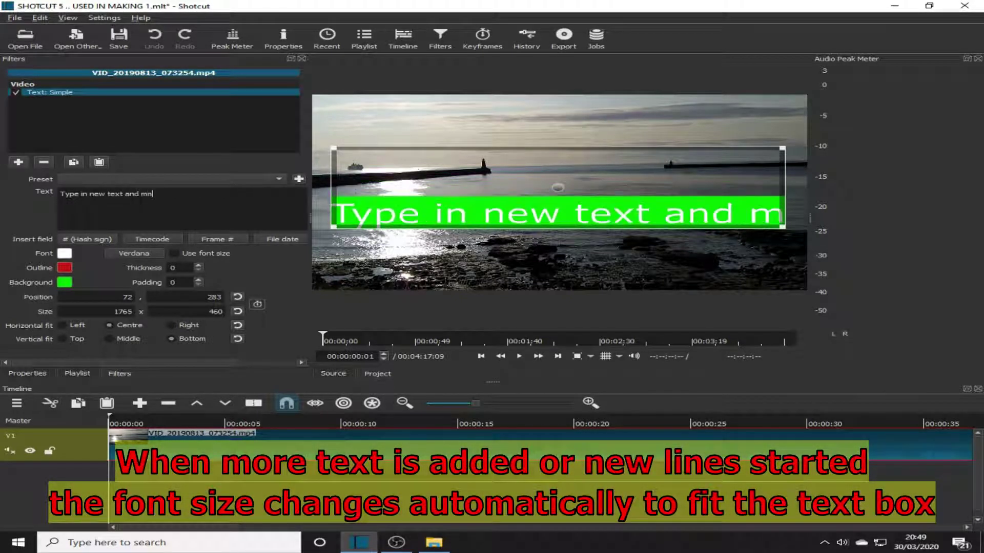
type("re text")
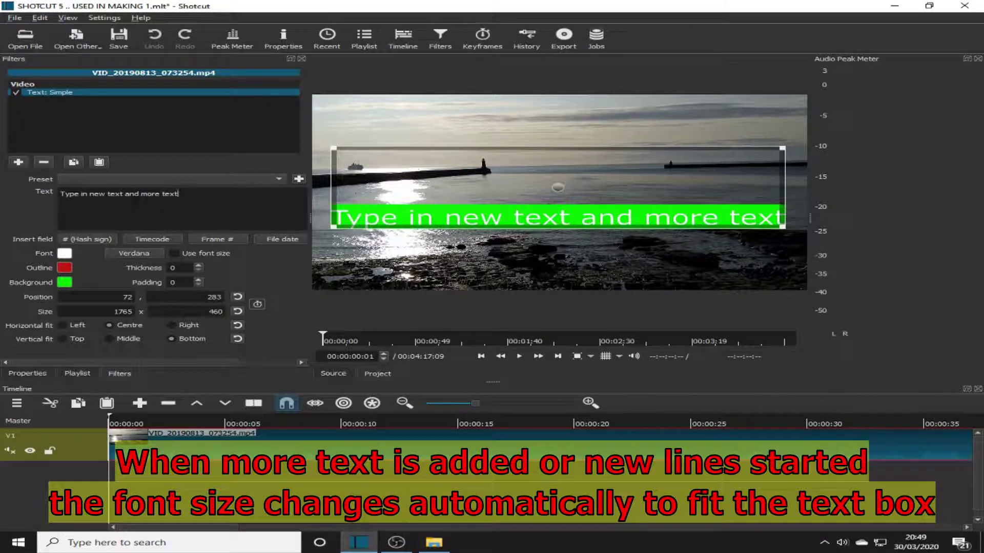
key("Return")
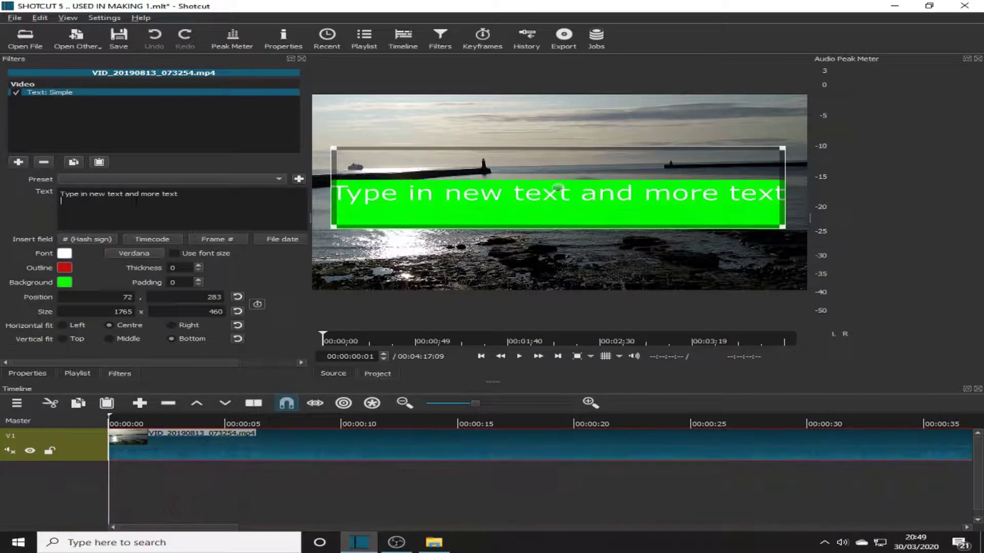
type("this is line 2")
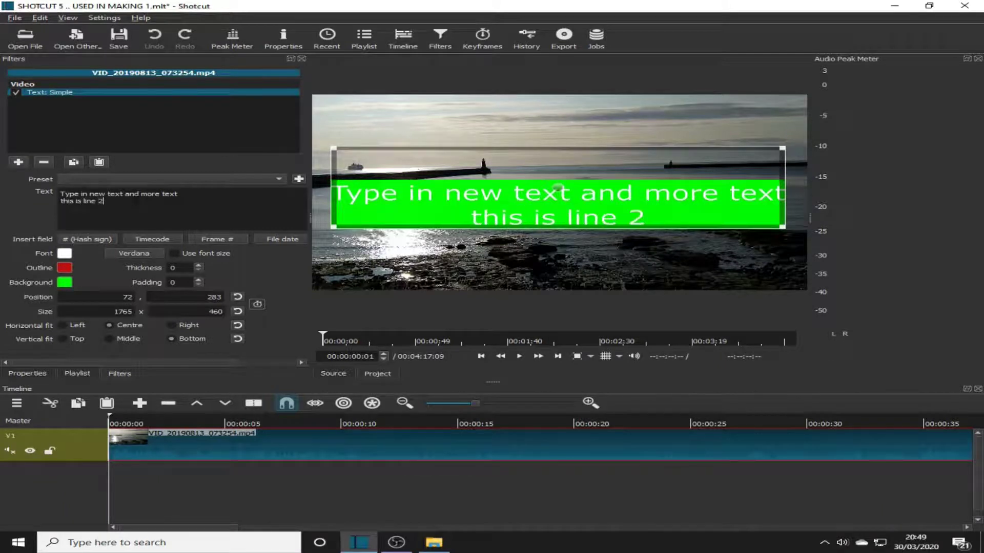
key("Return")
type("and ")
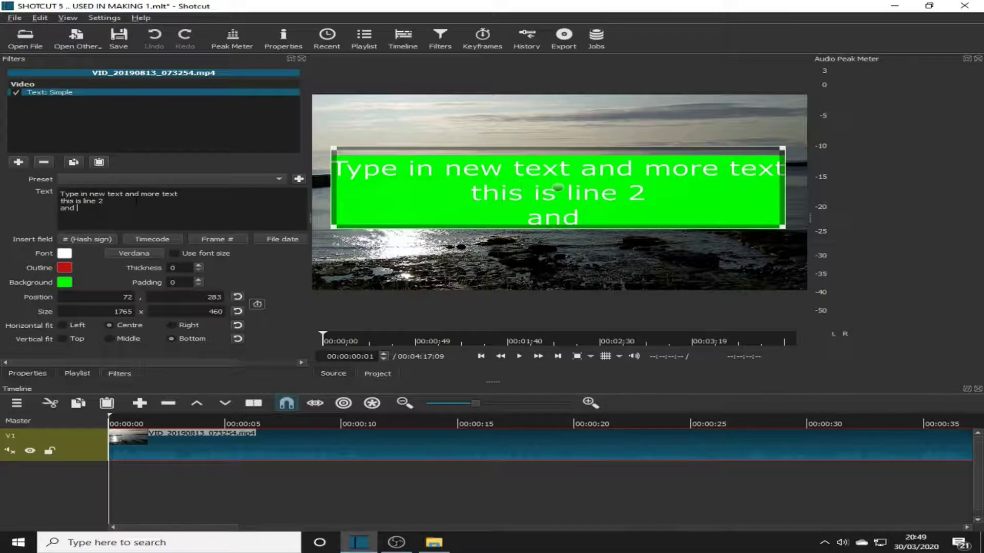
type("3 ")
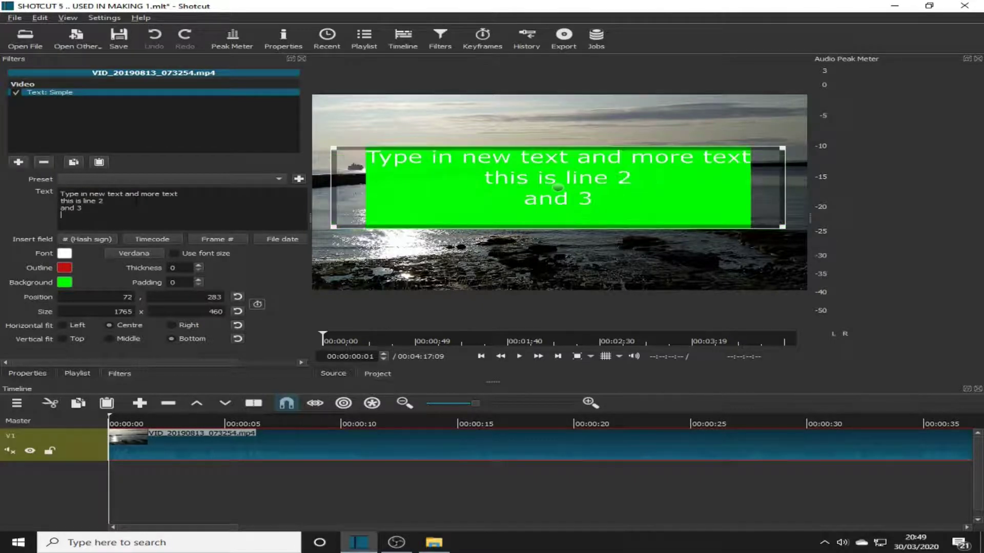
type("and 4")
key("Return")
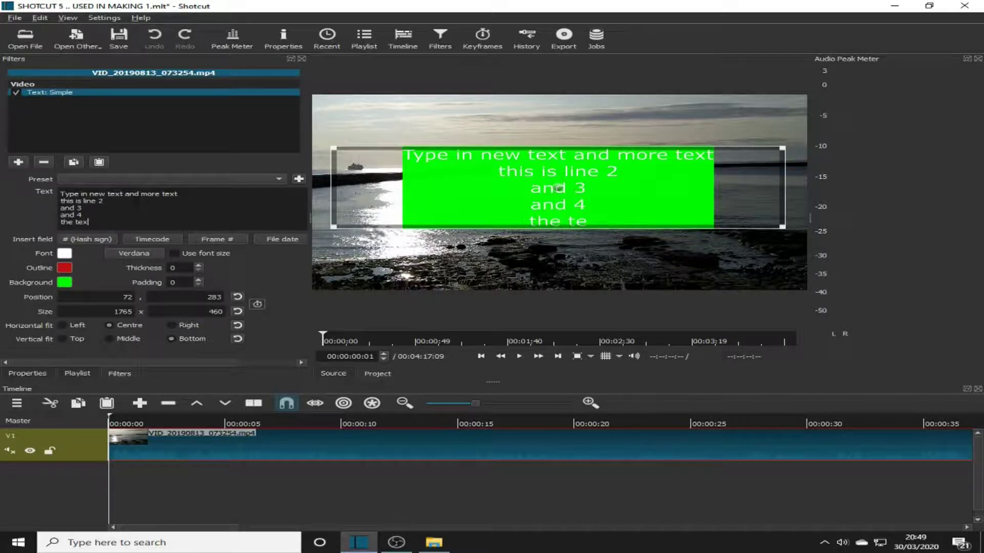
type("get")
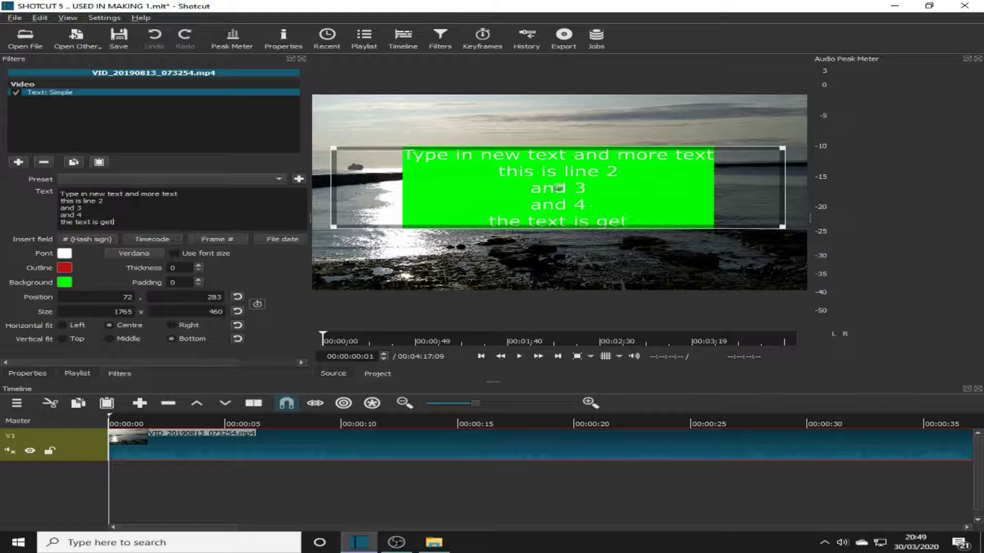
type("ting smaller")
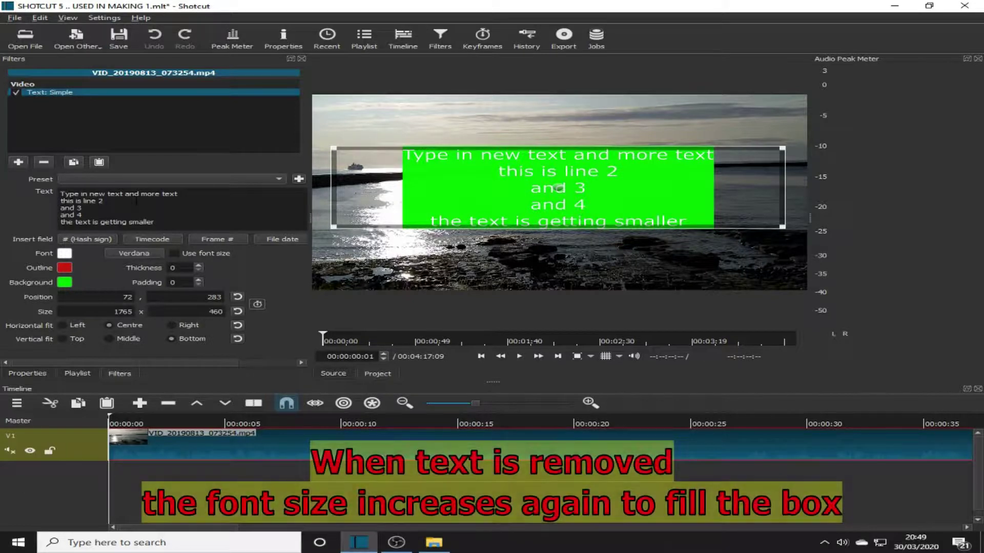
Delete all of the overlay text, leaving the text box empty.
key("BackSpace")
key("BackSpace")
key("BackSpace")
key("BackSpace")
key("BackSpace")
key("BackSpace")
key("BackSpace")
key("BackSpace")
key("BackSpace")
key("BackSpace")
key("BackSpace")
key("BackSpace")
key("BackSpace")
key("BackSpace")
key("BackSpace")
key("BackSpace")
key("BackSpace")
key("BackSpace")
key("BackSpace")
key("BackSpace")
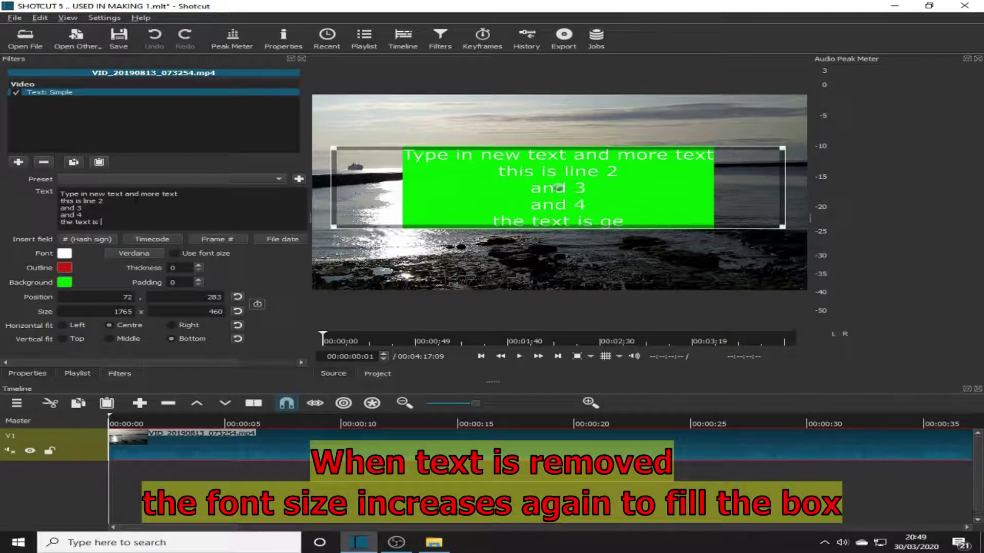
key("BackSpace")
key("BackSpace")
key("BackSpace")
key("BackSpace")
key("BackSpace")
key("BackSpace")
key("BackSpace")
key("BackSpace")
key("BackSpace")
key("BackSpace")
key("BackSpace")
key("BackSpace")
key("BackSpace")
key("BackSpace")
key("BackSpace")
key("BackSpace")
key("BackSpace")
key("BackSpace")
key("BackSpace")
key("BackSpace")
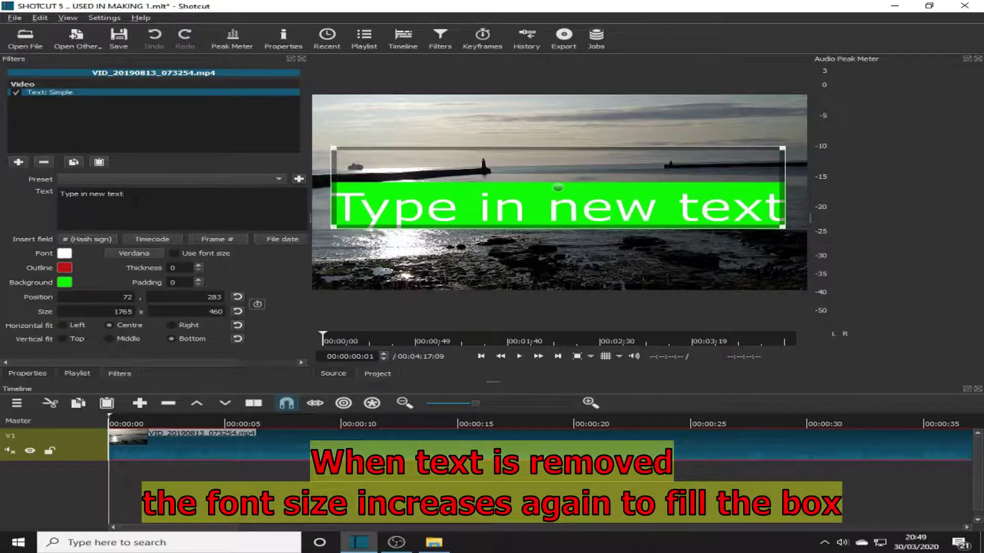
key("BackSpace")
key("BackSpace")
key("BackSpace")
key("BackSpace")
key("BackSpace")
key("BackSpace")
key("BackSpace")
key("BackSpace")
key("BackSpace")
key("BackSpace")
key("BackSpace")
key("BackSpace")
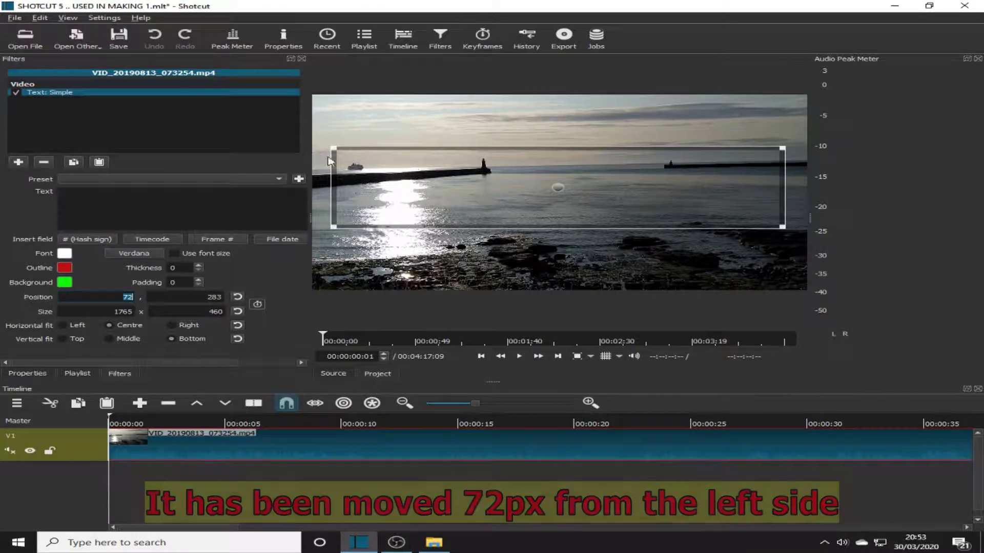
Reset the text box to its default size of 1920 x 1080 and default position of 0, 0.
key("Tab")
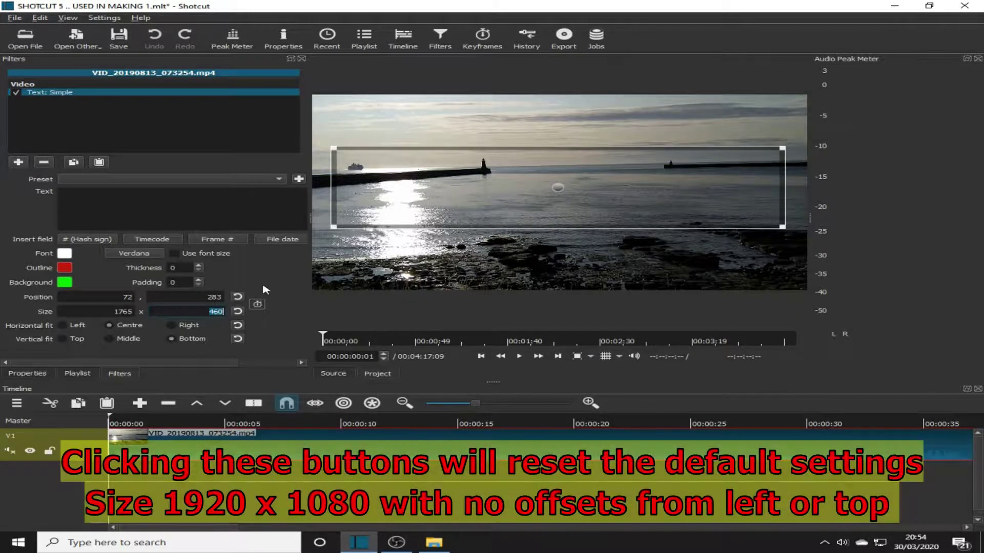
left_click(237, 311)
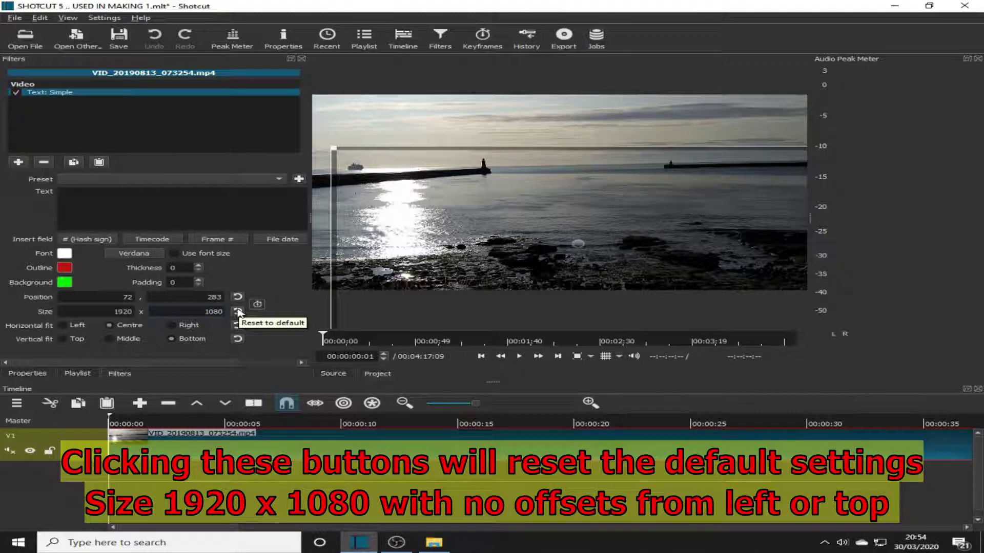
left_click(239, 298)
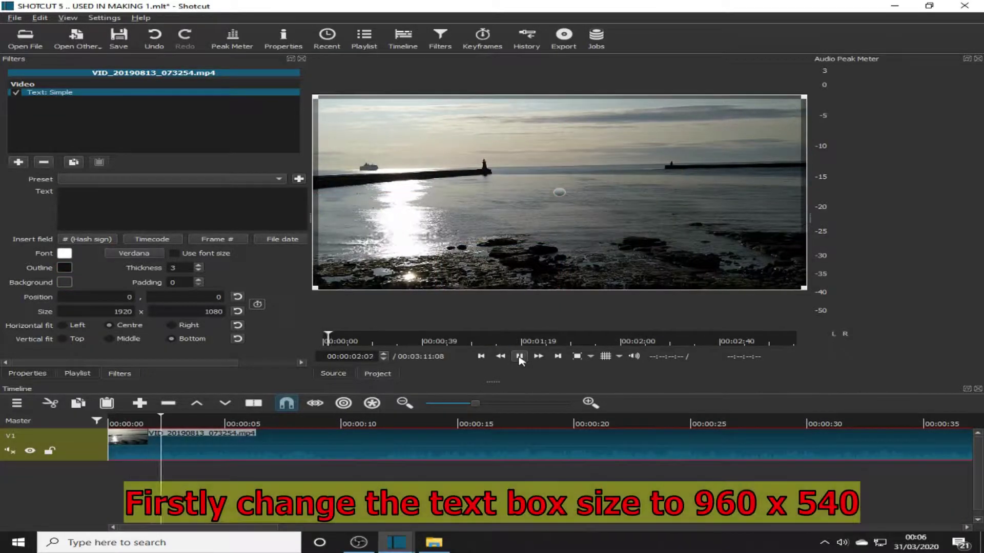
Set the text box size to 960 x 540.
double_click(137, 313)
type("9")
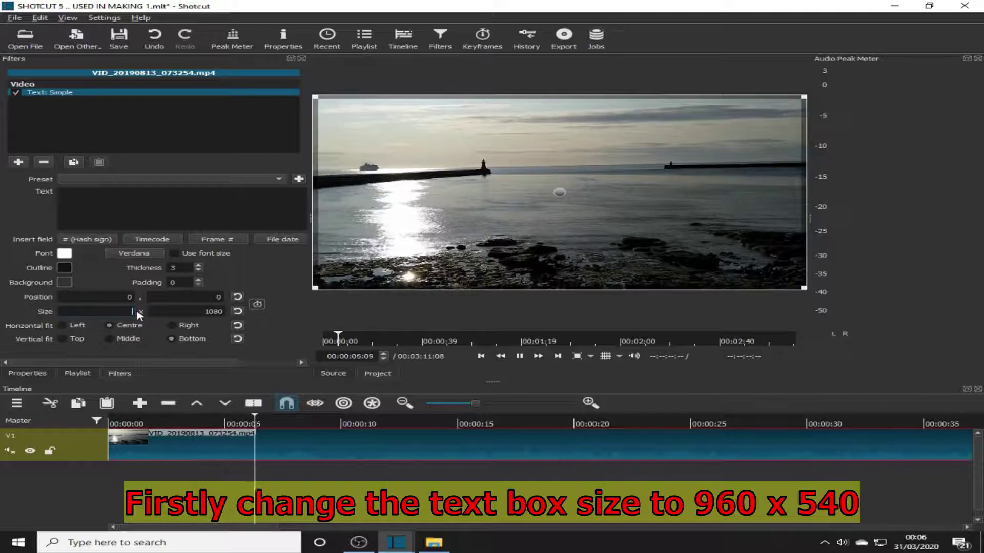
type("60")
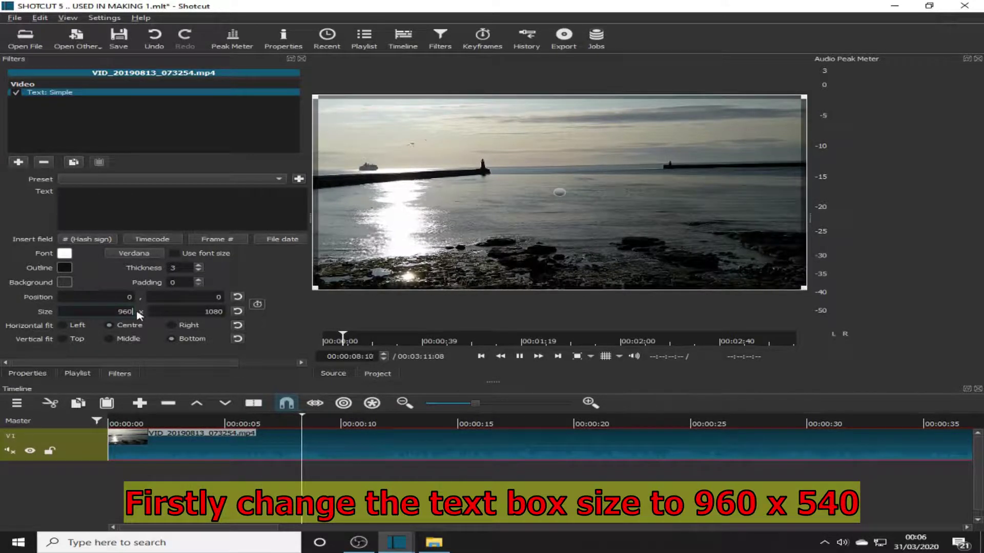
double_click(226, 311)
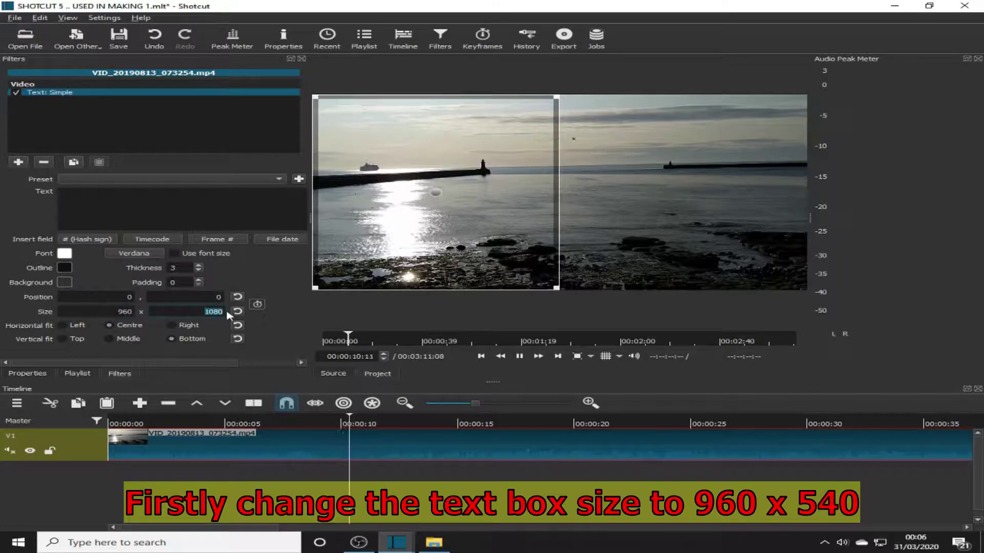
key("BackSpace")
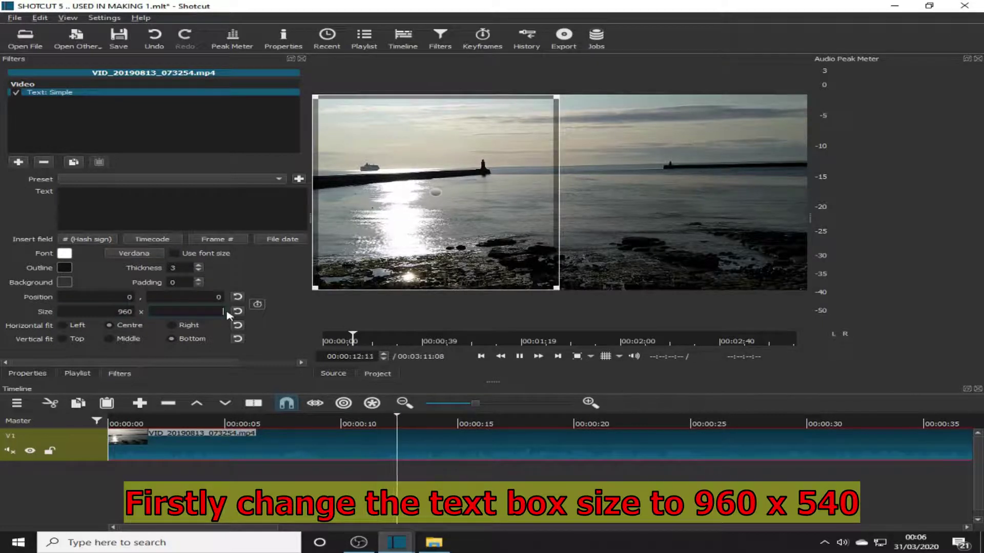
type("540")
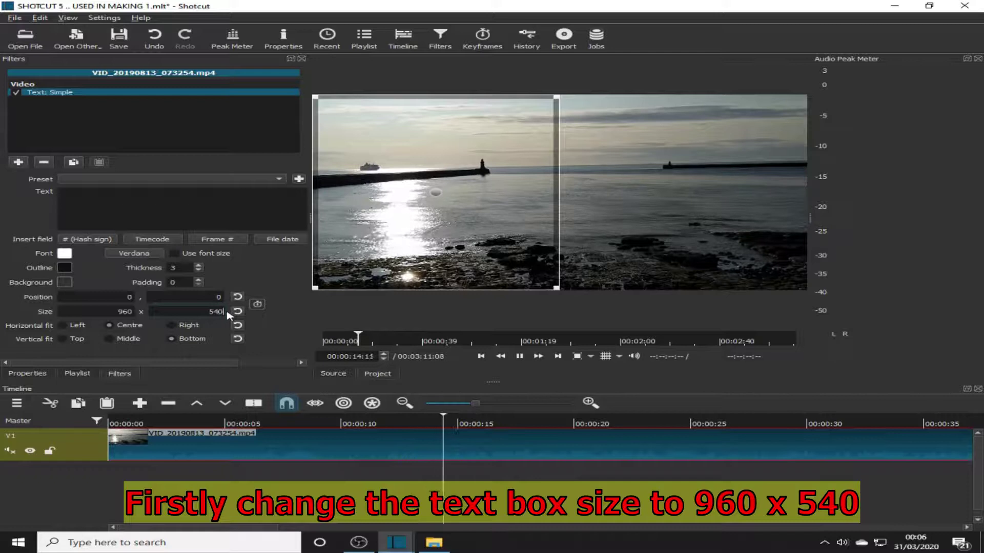
Set the text box position to 480, 270 so it sits in the centre of the frame.
left_click(121, 298)
type("480")
key("Tab")
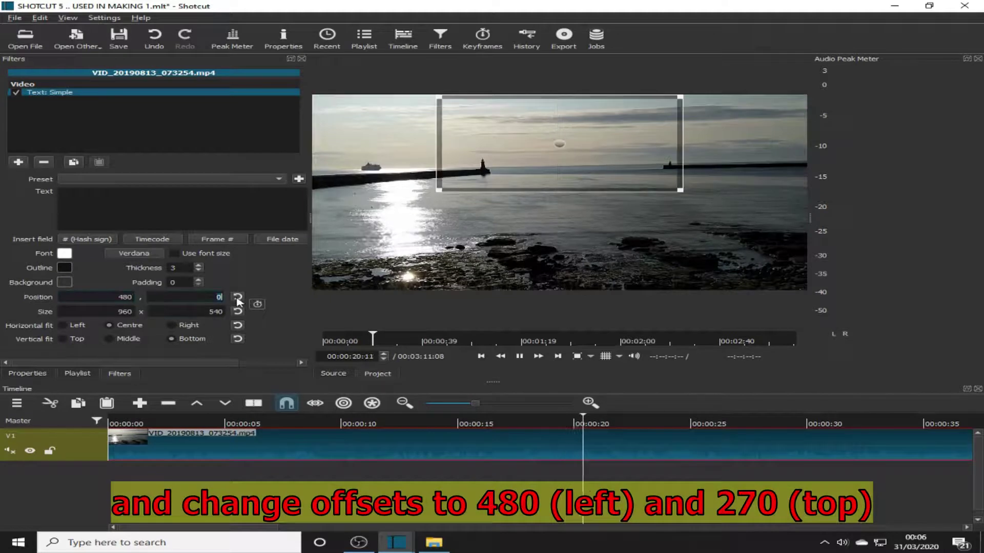
type("270")
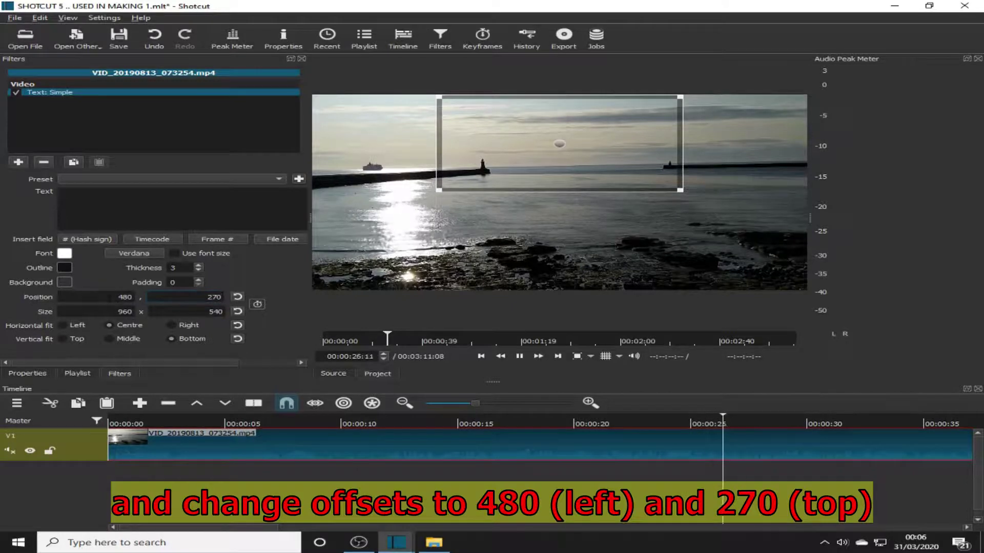
left_click(109, 298)
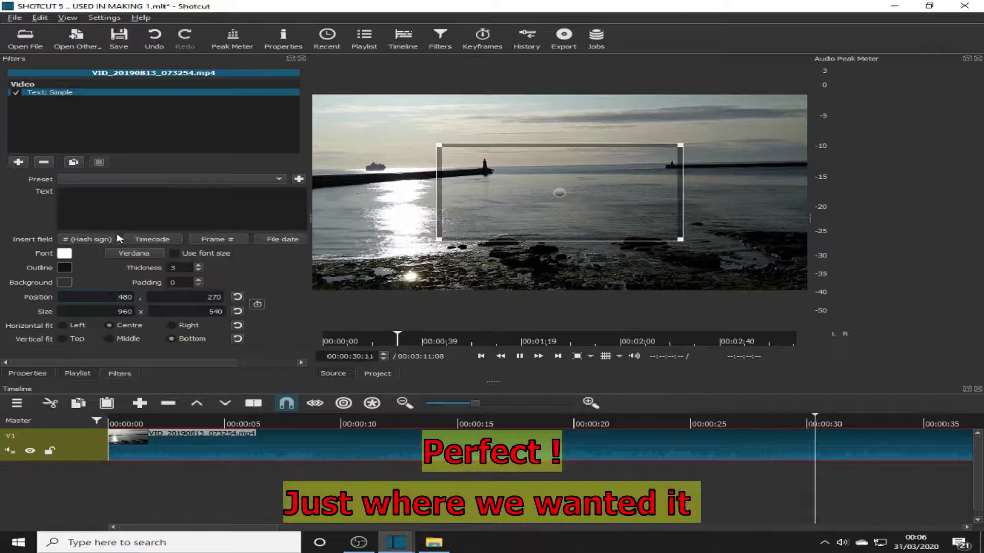
Enter the overlay text "Let us change" with "the font" on a second line.
type("Th")
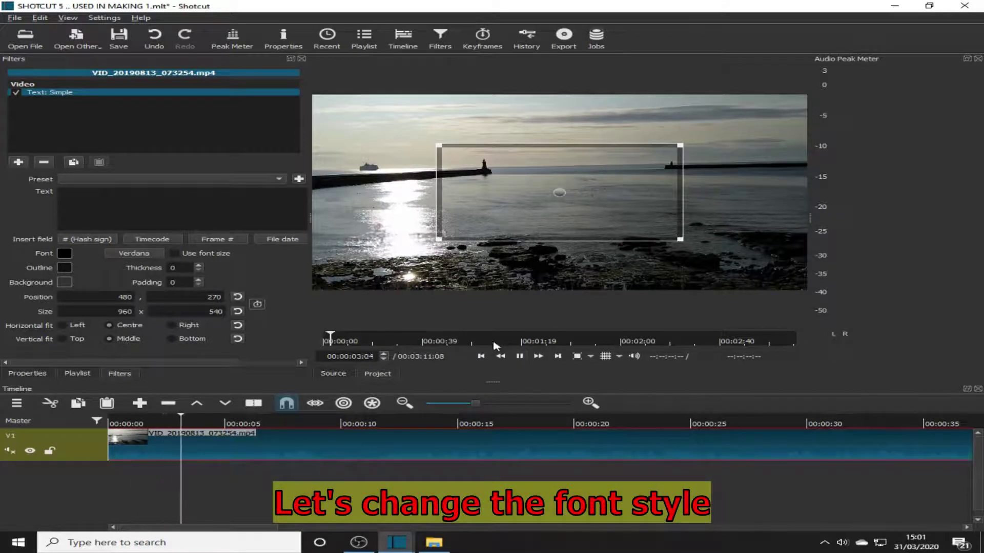
left_click(94, 202)
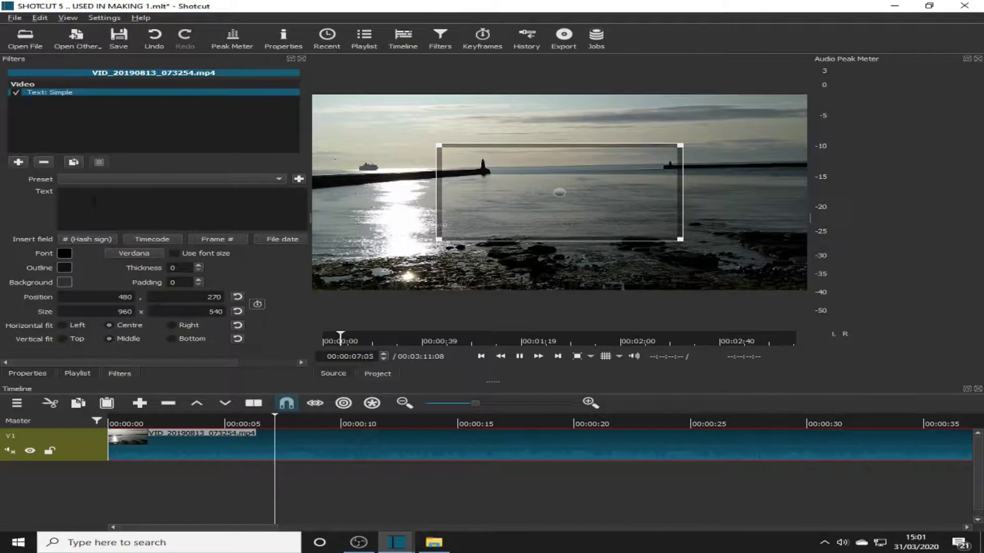
type("Let")
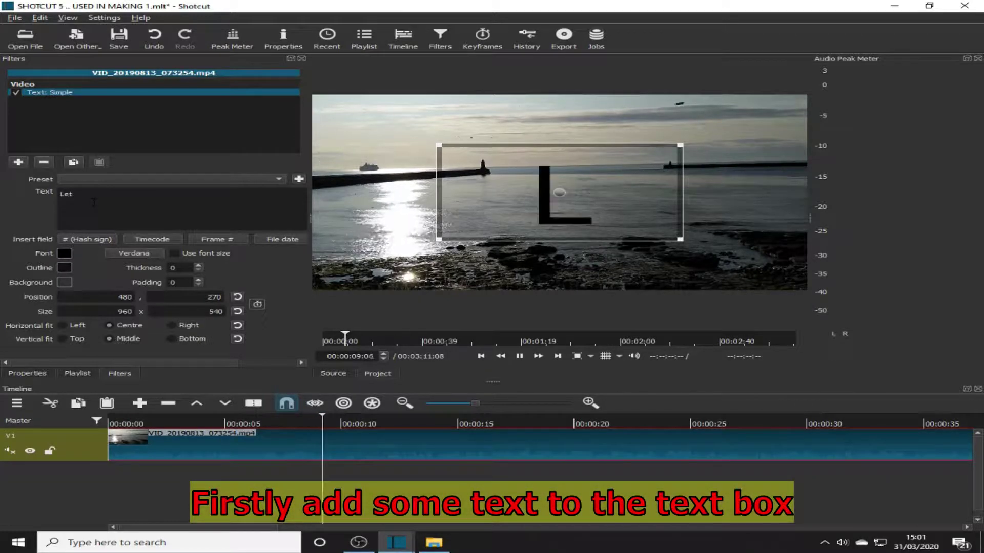
type(" us change")
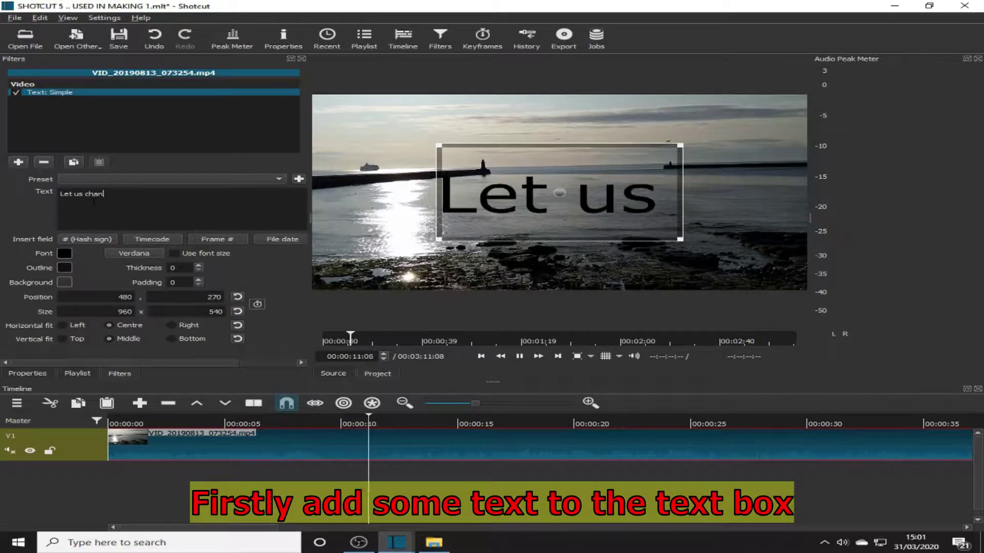
type("the font")
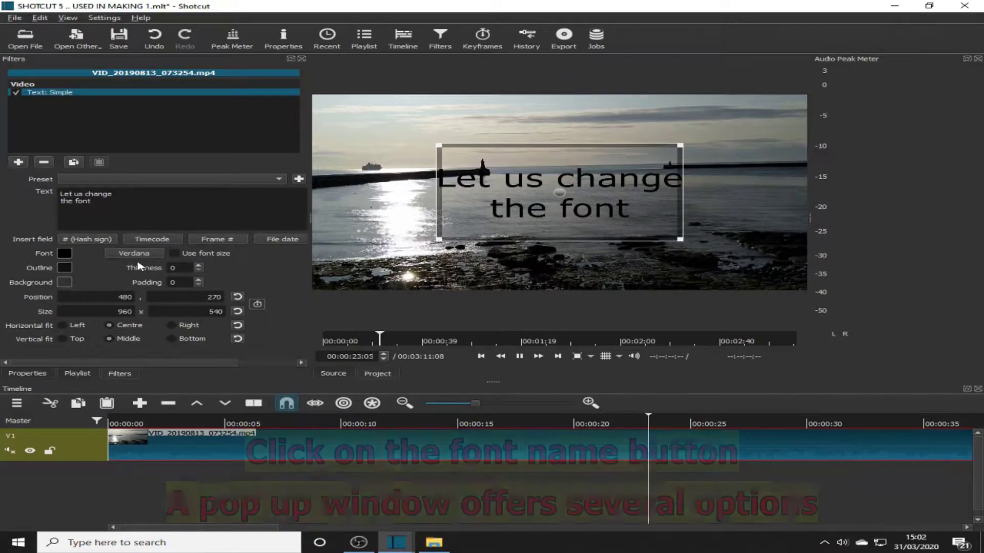
Set the overlay font to Arial Black, Regular, size 48.
left_click(143, 255)
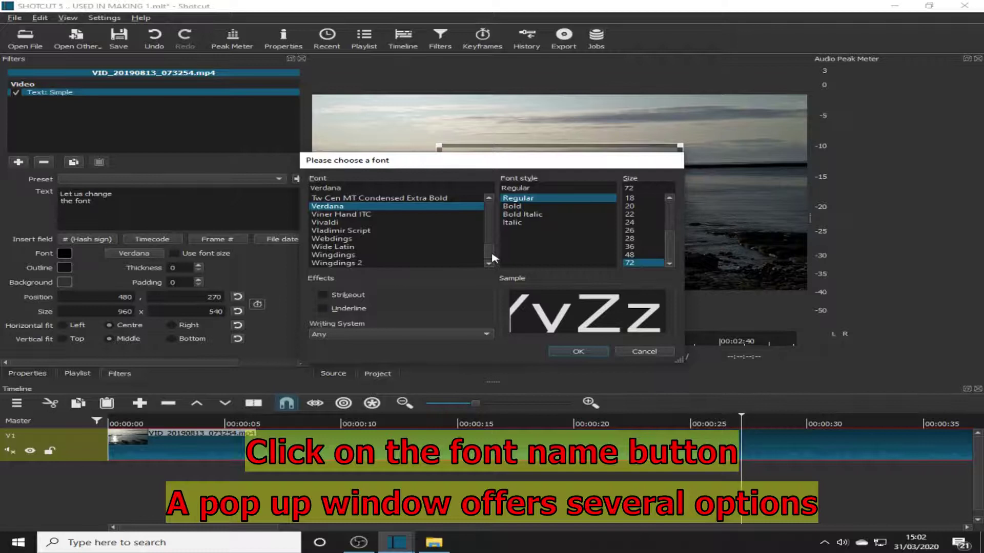
left_click_drag(495, 222, 495, 214)
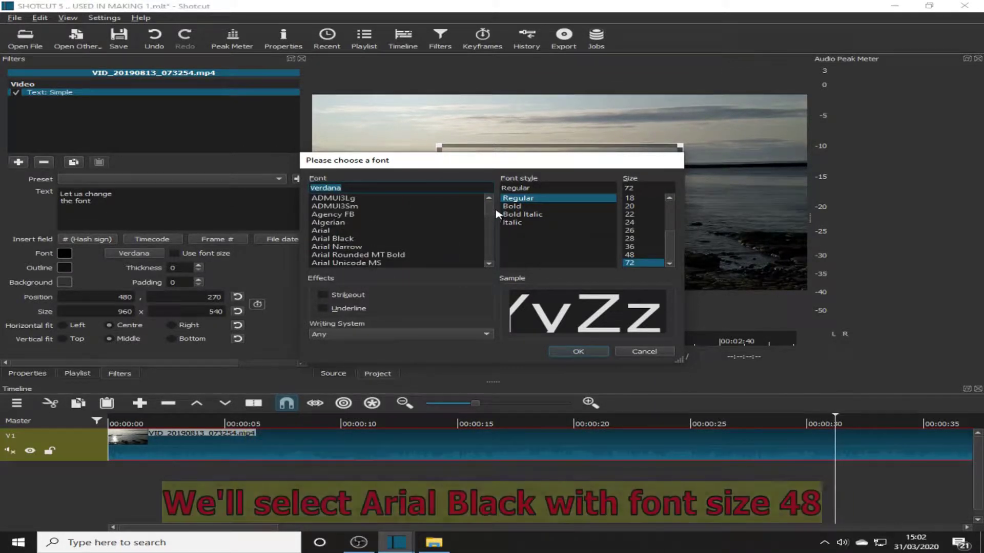
left_click(337, 239)
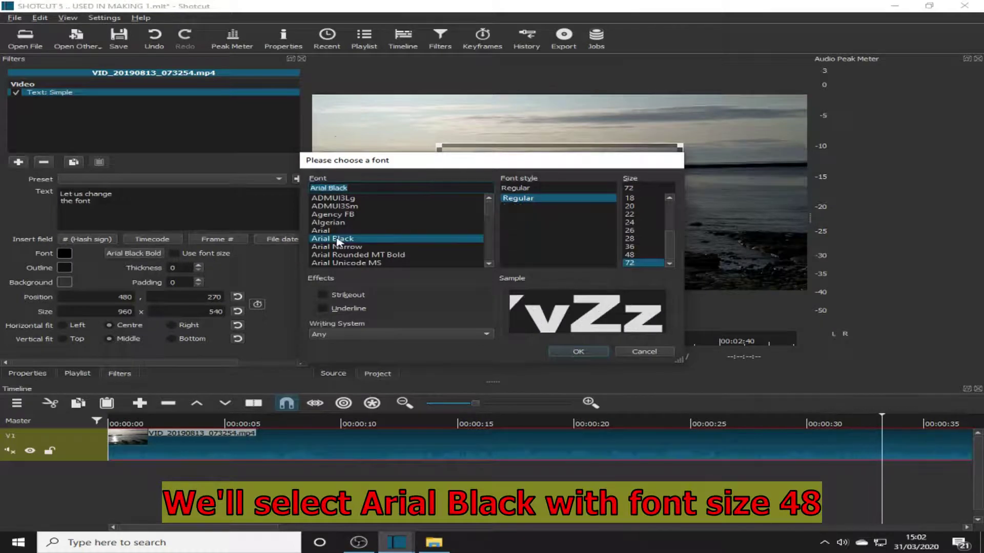
left_click(630, 255)
left_click(579, 352)
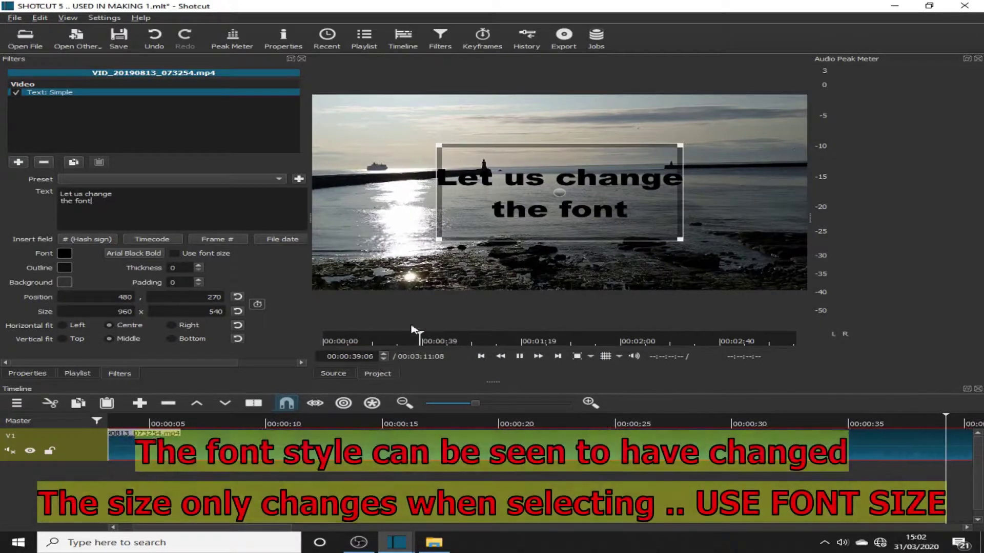
Enable Use font size for the overlay text, switching it off and on again to compare.
left_click(175, 254)
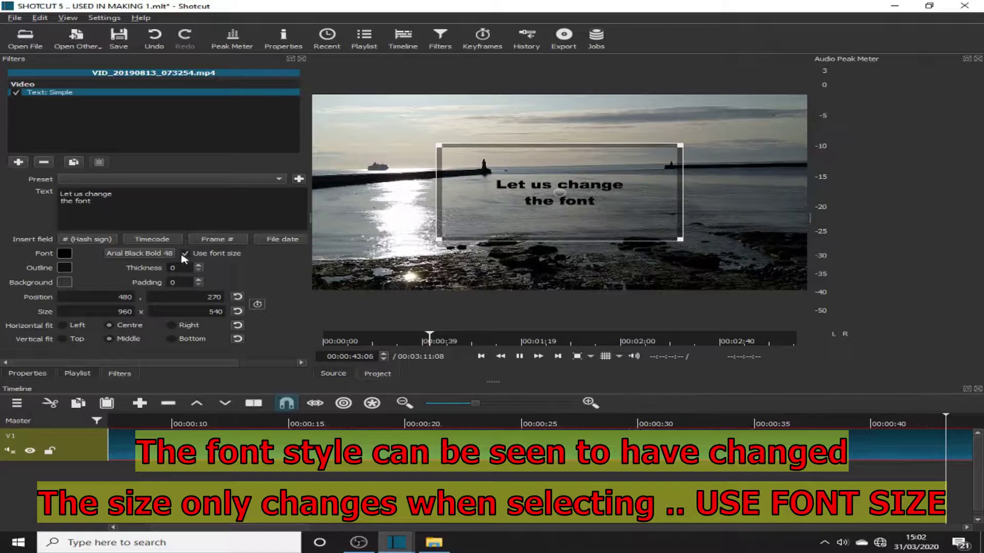
left_click(184, 254)
left_click(186, 255)
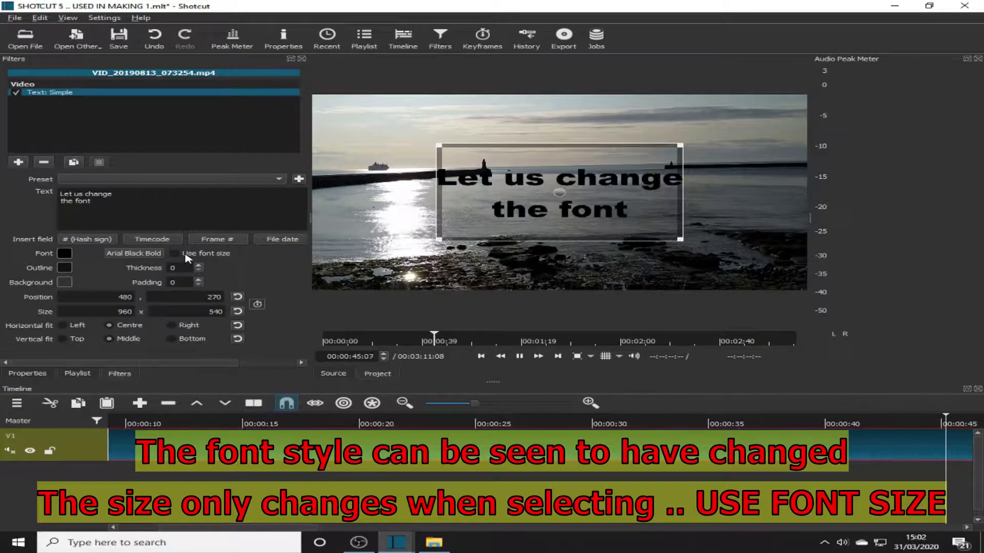
Increase the overlay font size to 72 and change the typeface to Broadway.
left_click(153, 254)
left_click(629, 263)
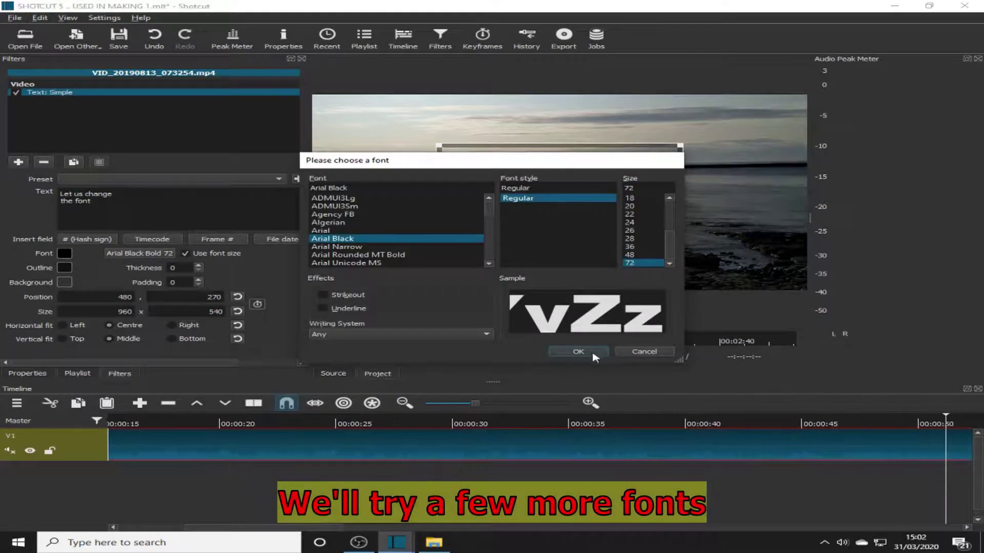
left_click(593, 354)
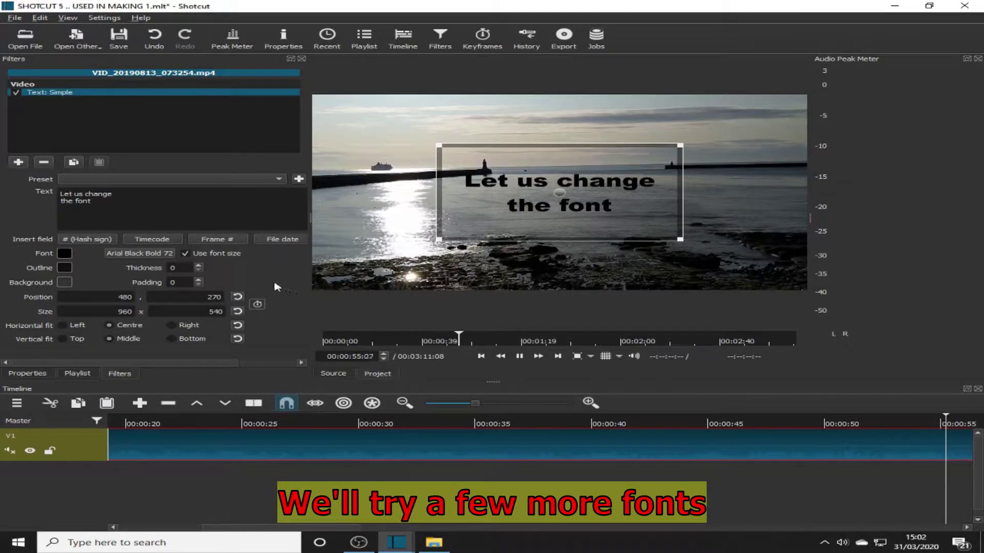
left_click(173, 257)
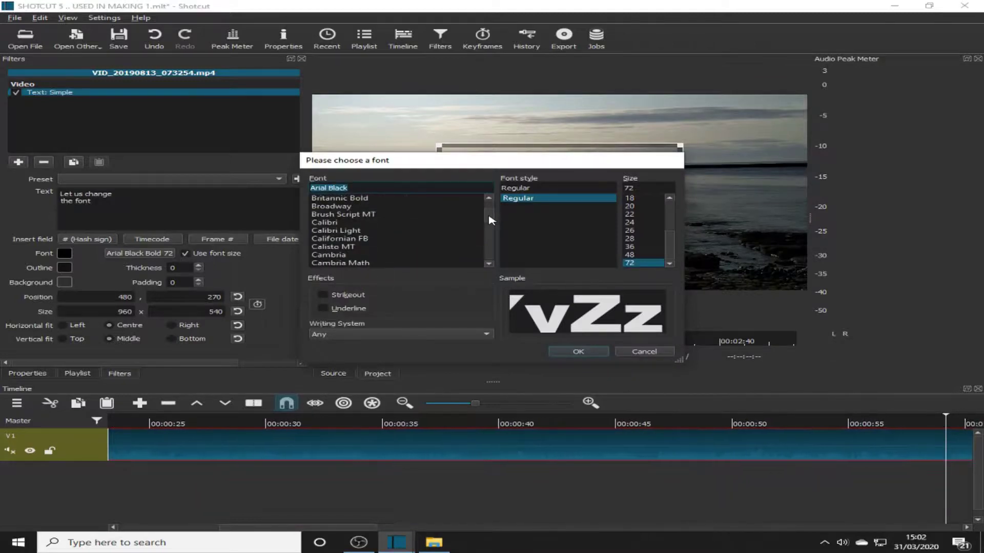
left_click(335, 207)
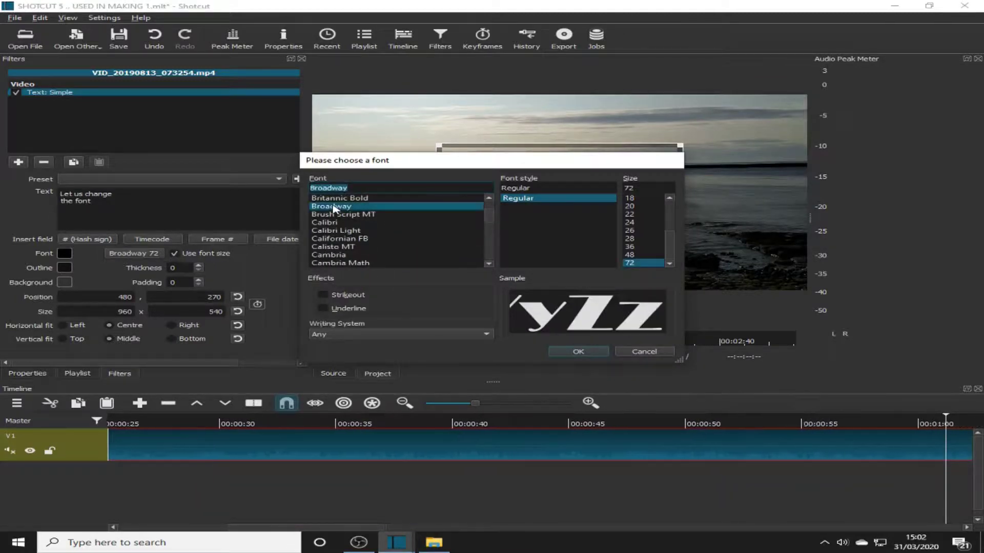
left_click(578, 352)
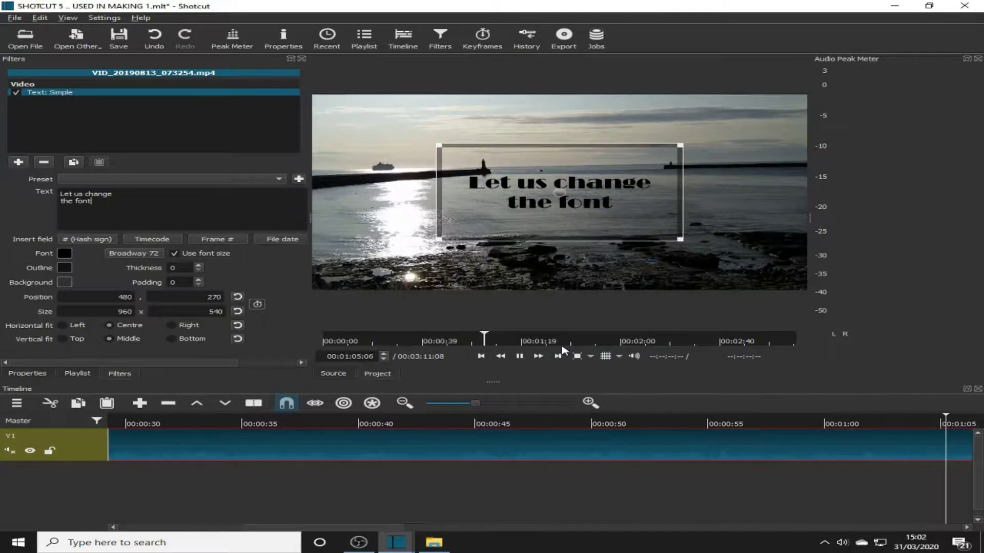
Set the overlay text colour to pink, #ff007f.
left_click(66, 254)
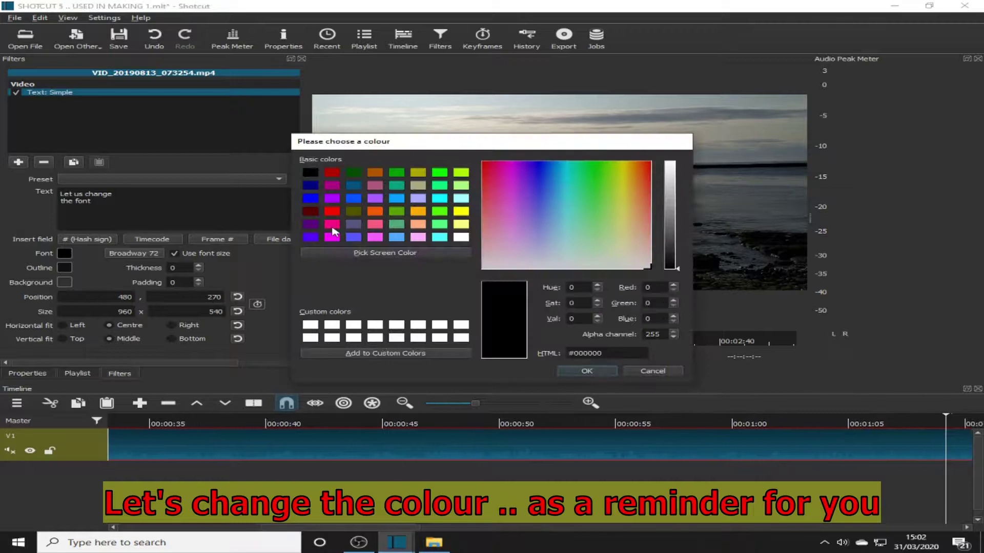
left_click(332, 227)
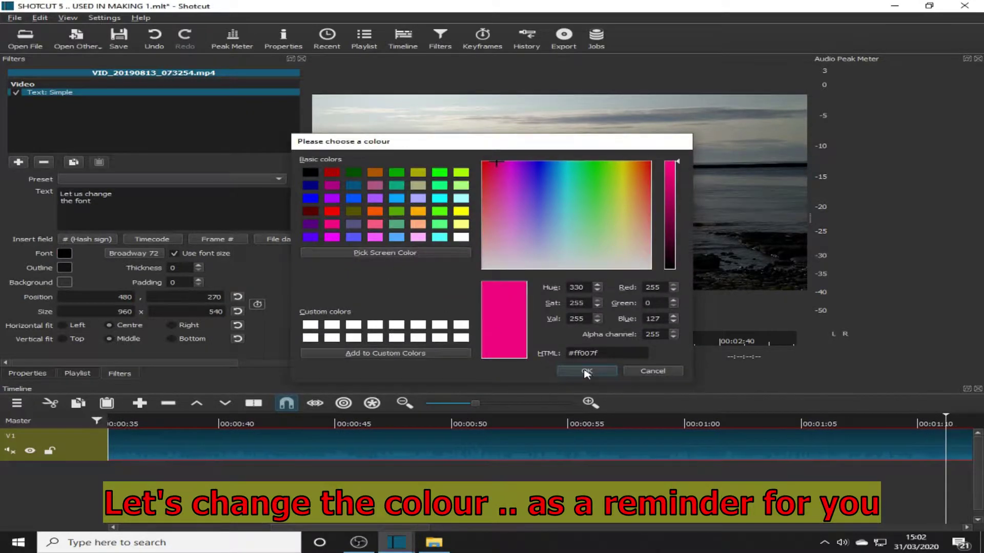
left_click(586, 371)
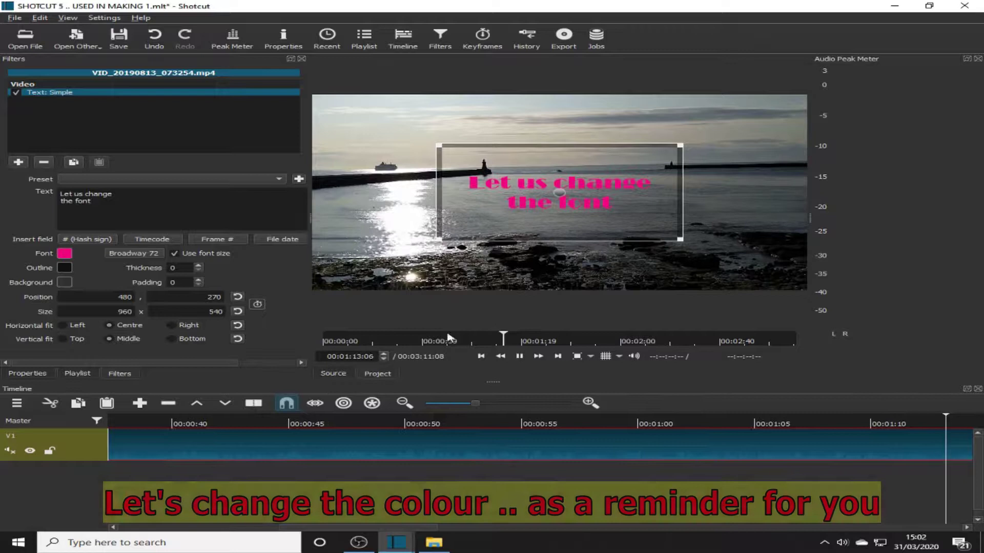
Change the overlay typeface to Tahoma and set its size to 36.
left_click(150, 253)
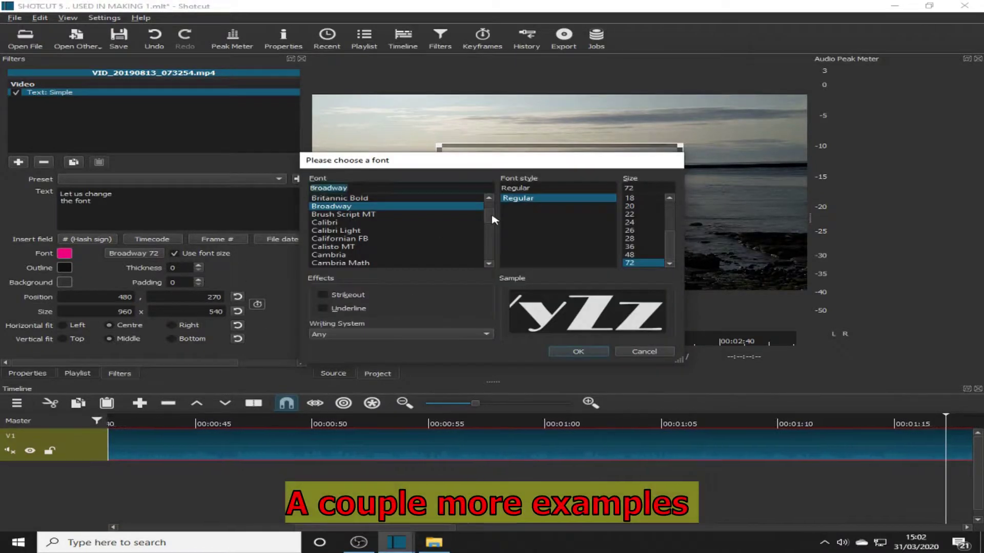
left_click_drag(492, 219, 491, 233)
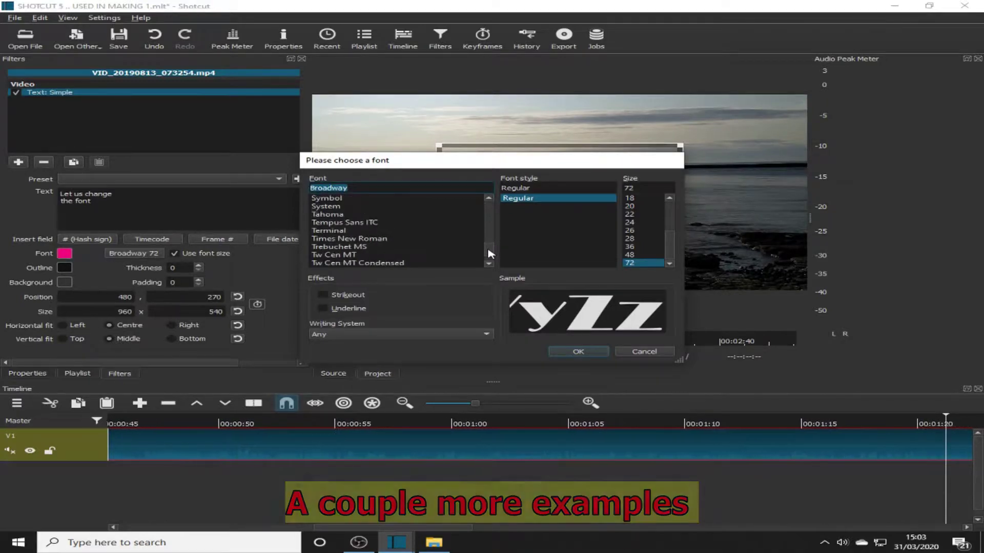
left_click(342, 215)
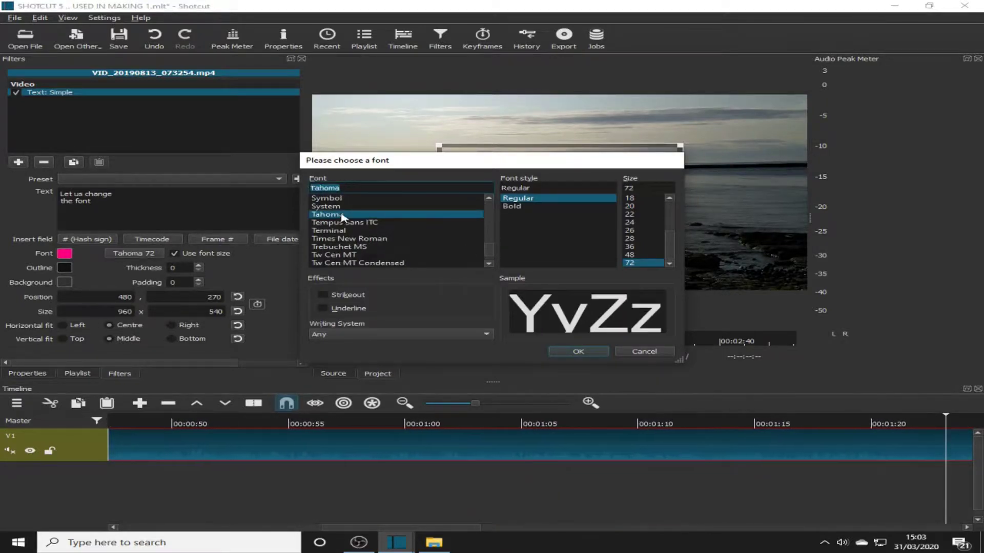
left_click(586, 353)
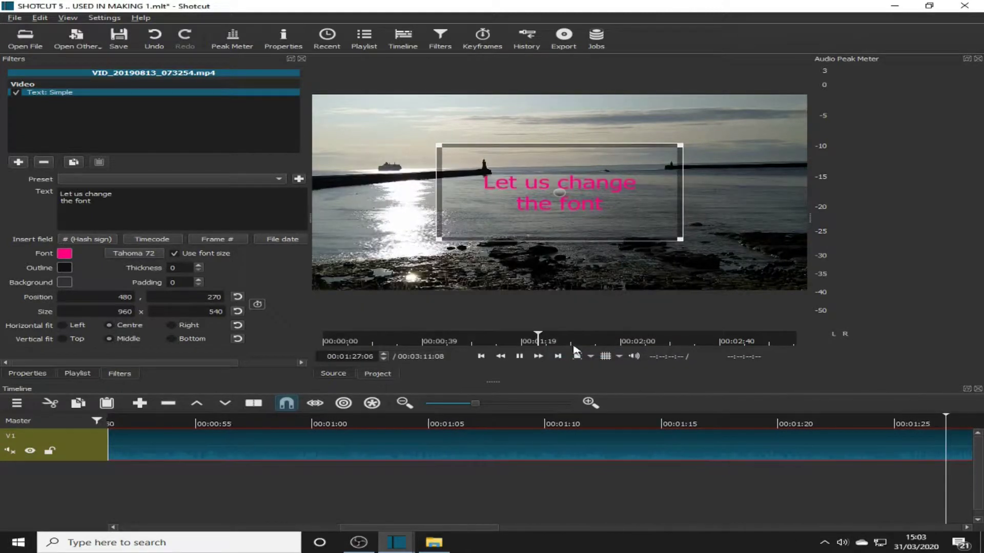
left_click(146, 253)
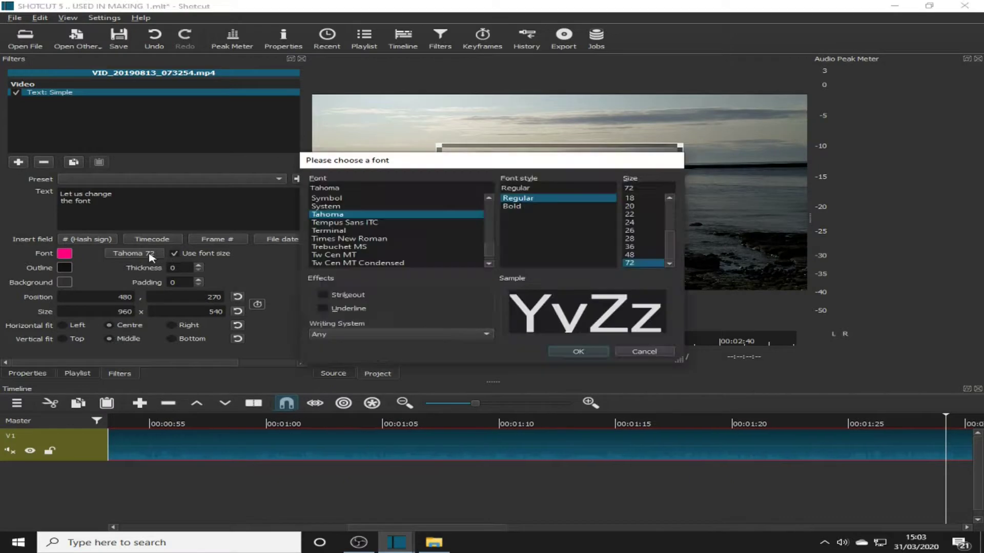
left_click(629, 247)
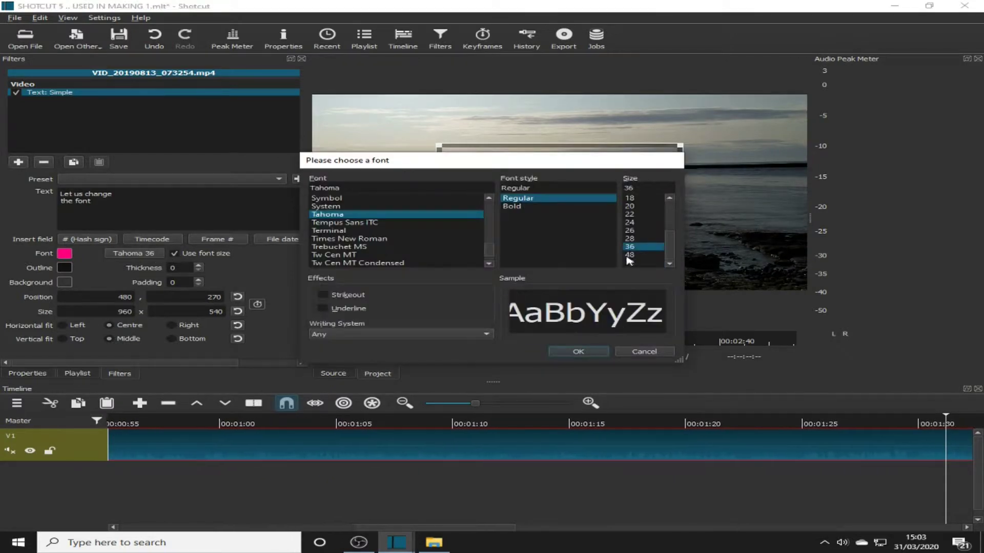
left_click(581, 350)
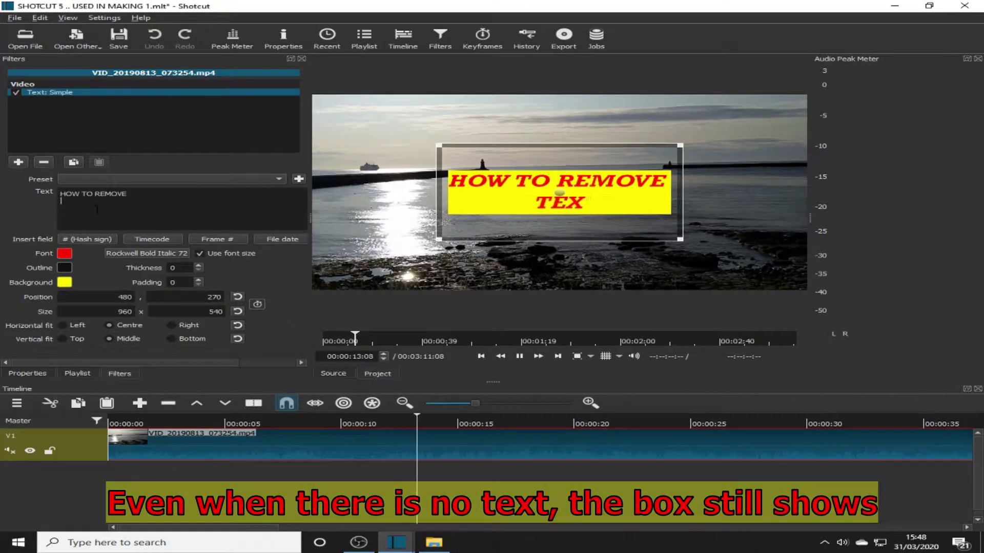
Delete all of the "HOW TO REMOVE" overlay text, leaving the text field empty.
key("BackSpace")
key("BackSpace")
key("BackSpace")
key("BackSpace")
key("BackSpace")
key("BackSpace")
key("BackSpace")
key("BackSpace")
key("BackSpace")
key("BackSpace")
key("BackSpace")
key("BackSpace")
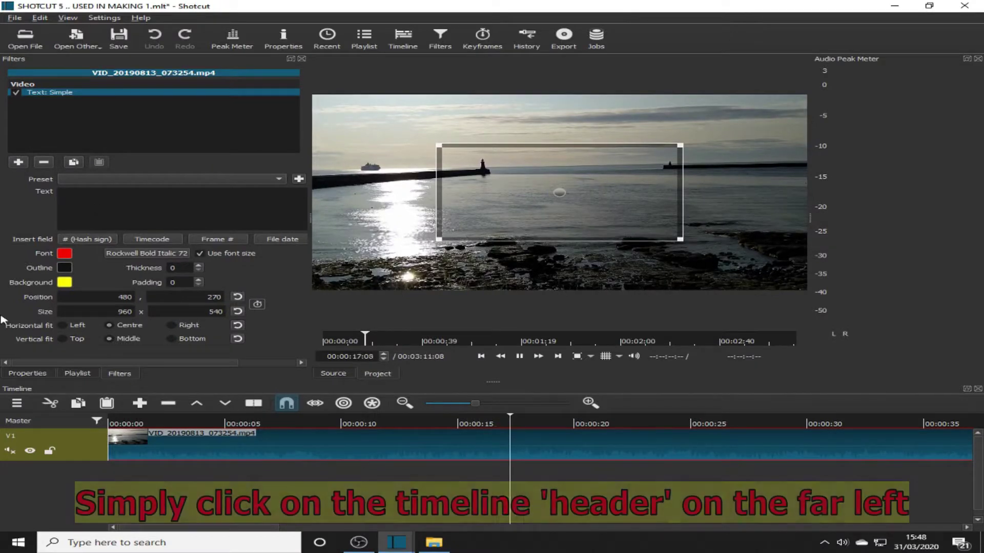
Hide the empty text box outline by selecting track V1's header, reselect the clip to compare, and select the header again.
left_click(78, 447)
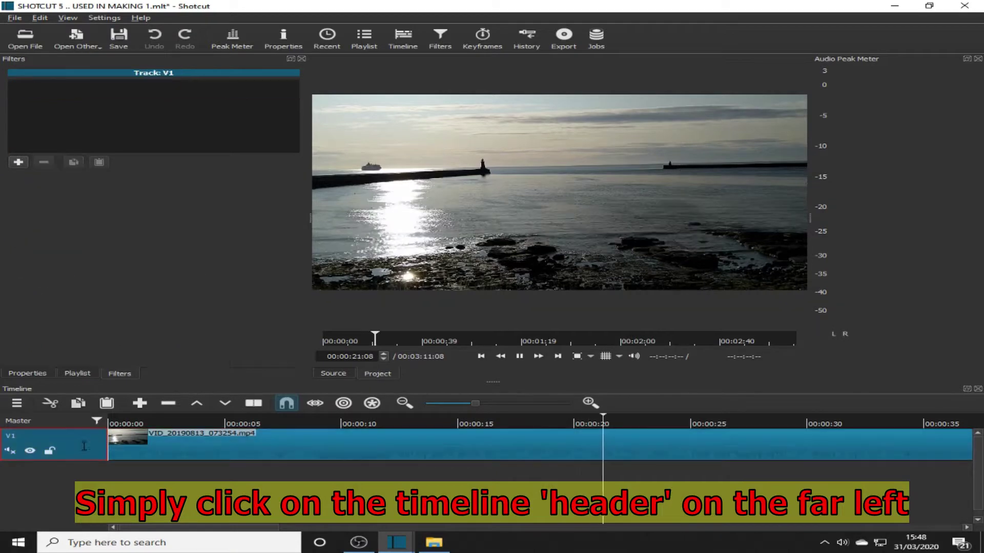
left_click(214, 455)
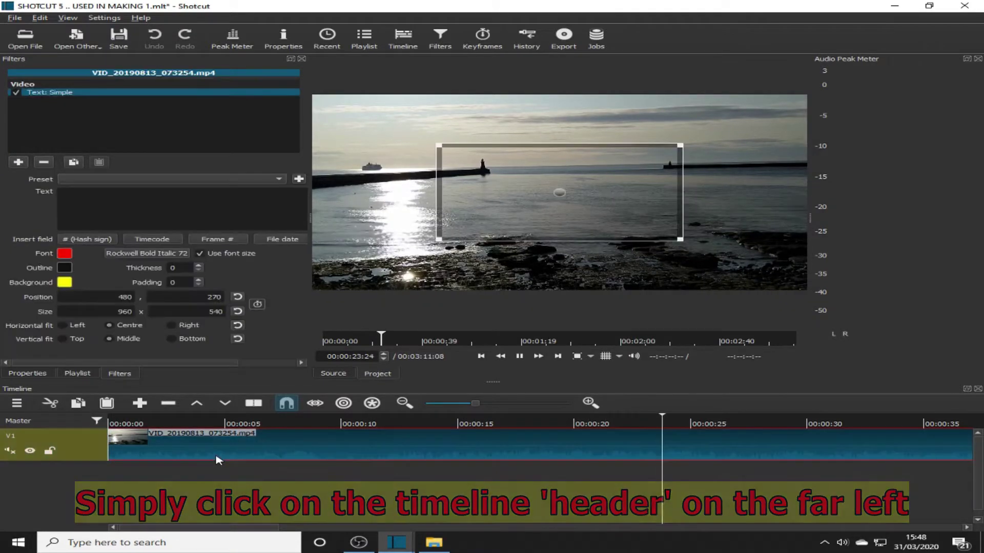
left_click(84, 449)
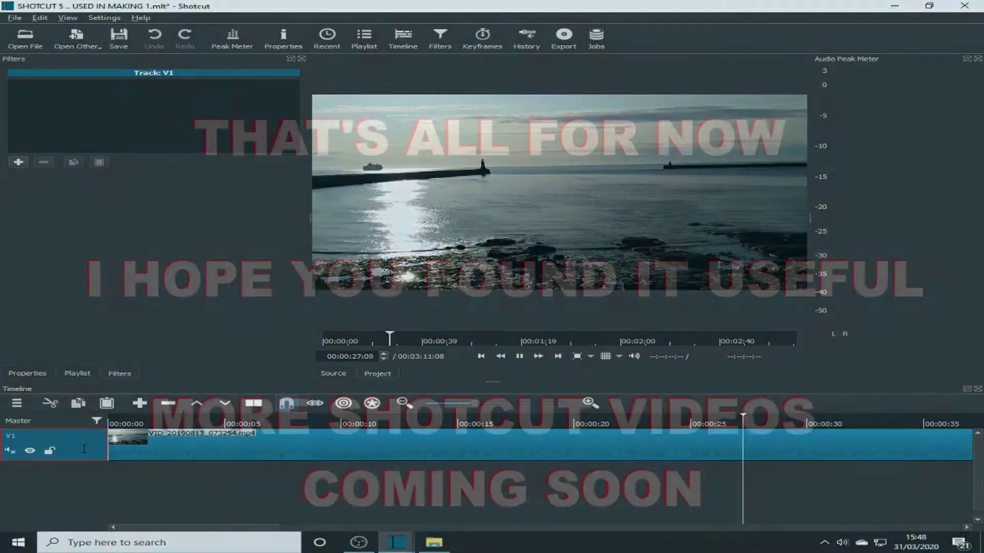